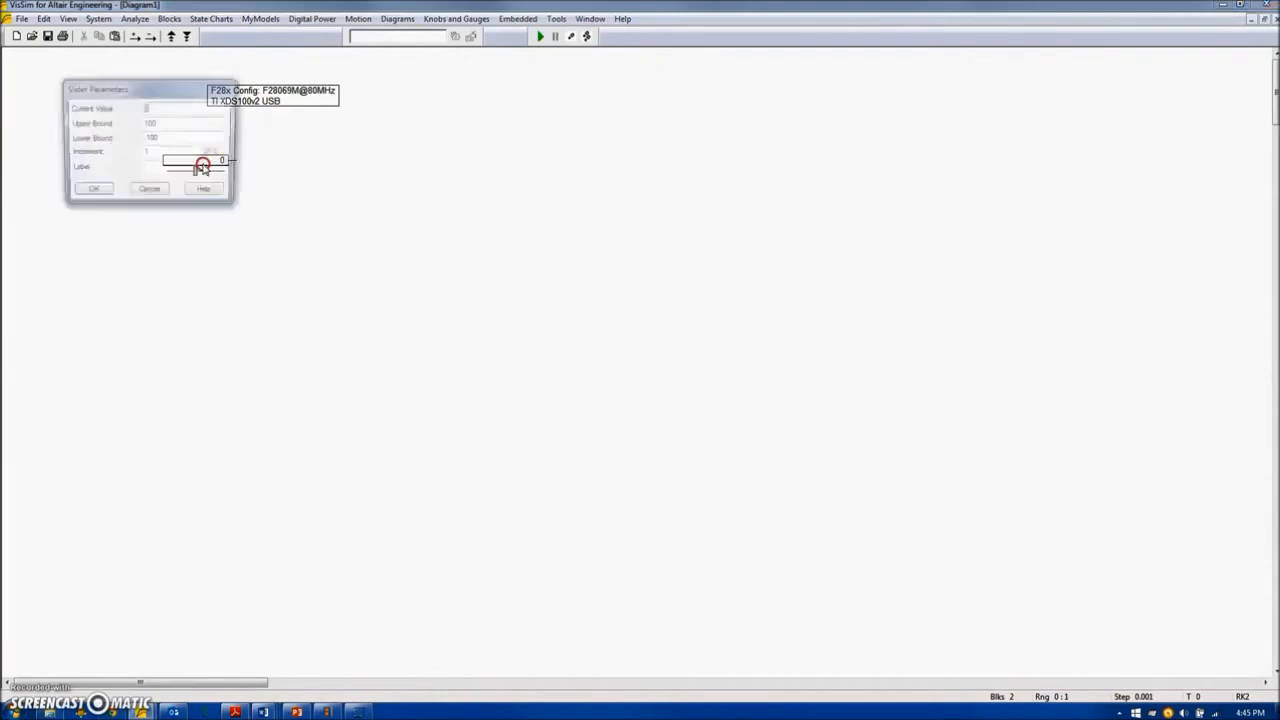
Set the slider's lower bound to 50 and its upper bound to 500.
click(165, 139)
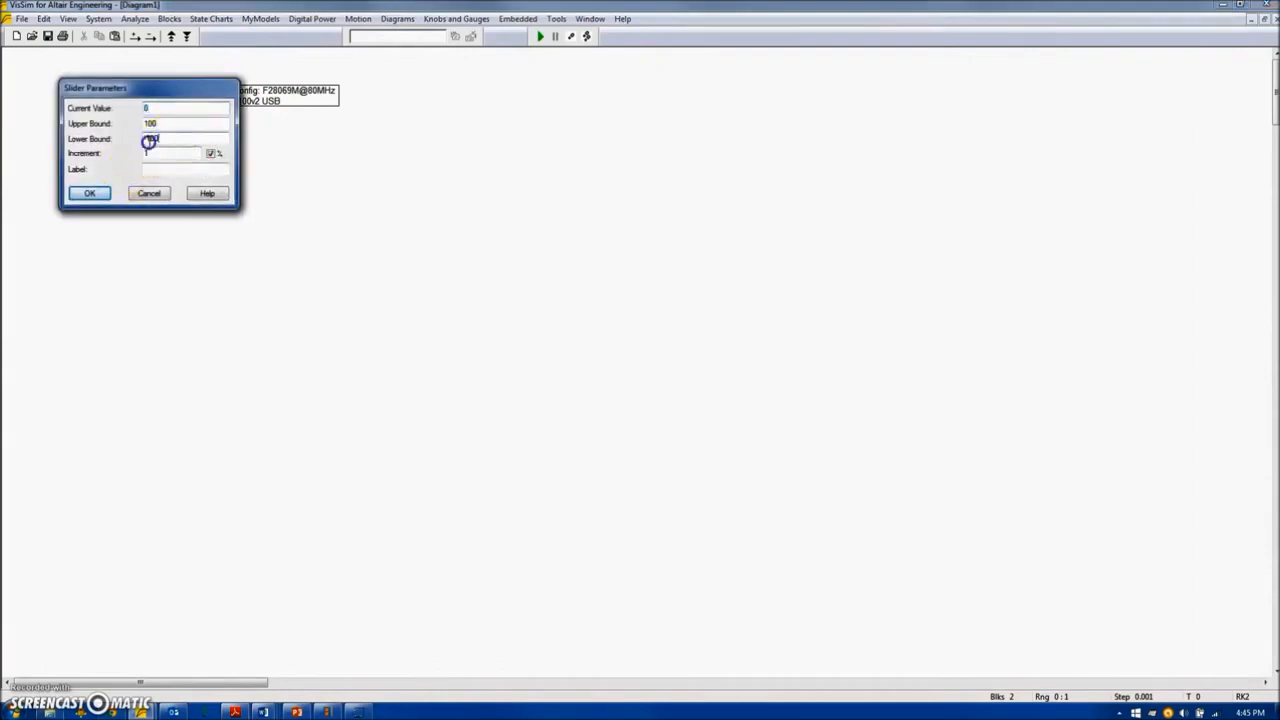
click(178, 122)
text(5)
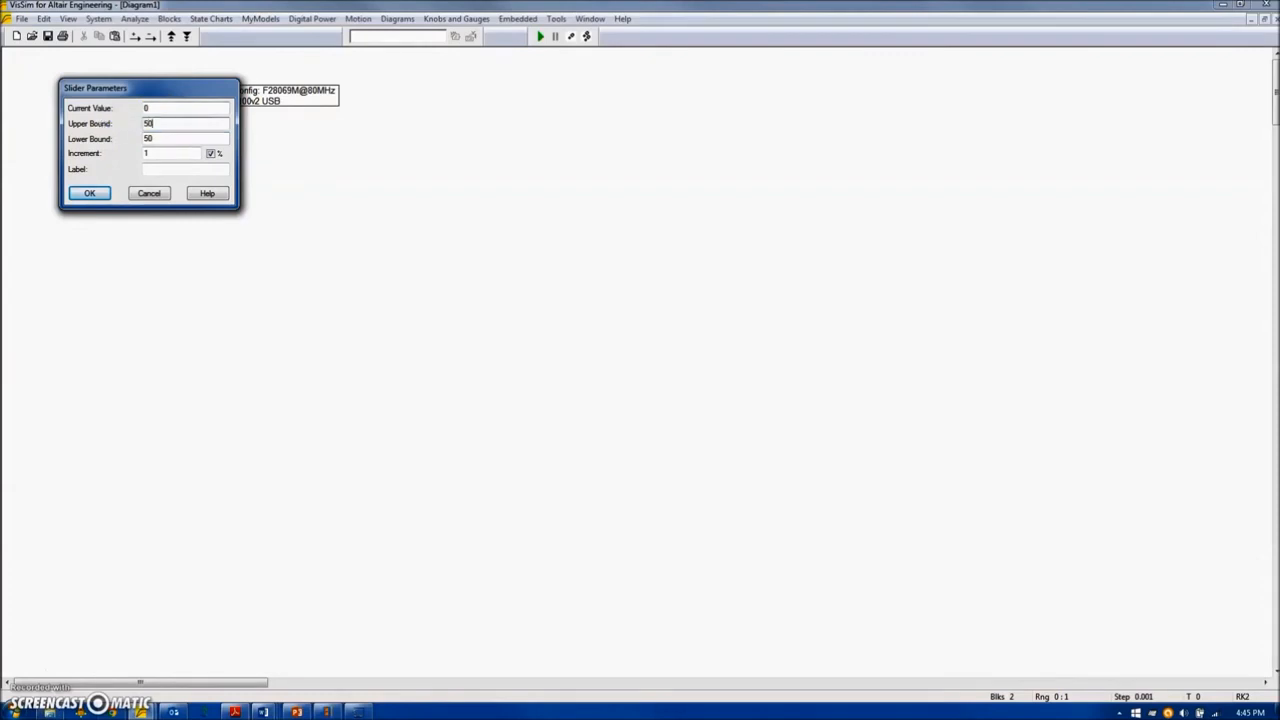
text(0)
key(Return)
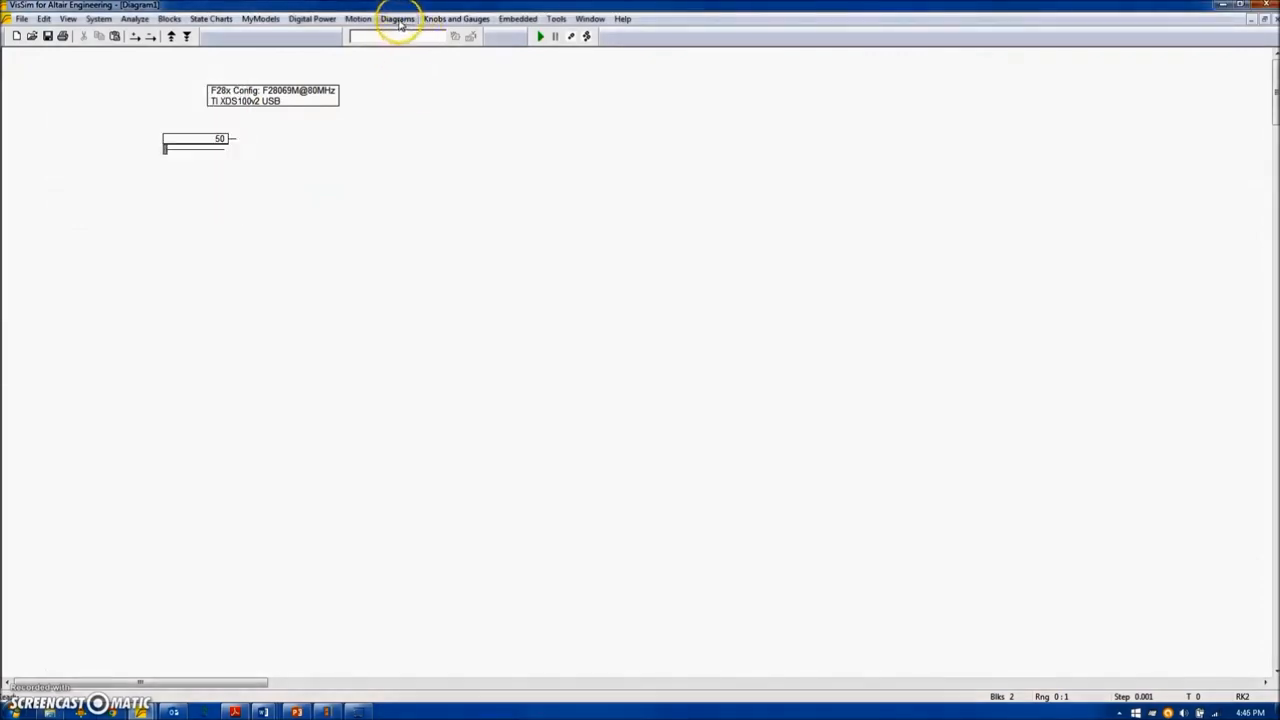
Add a Ramp32 block from the Controls toolbox to the right of the slider.
click(398, 19)
click(409, 51)
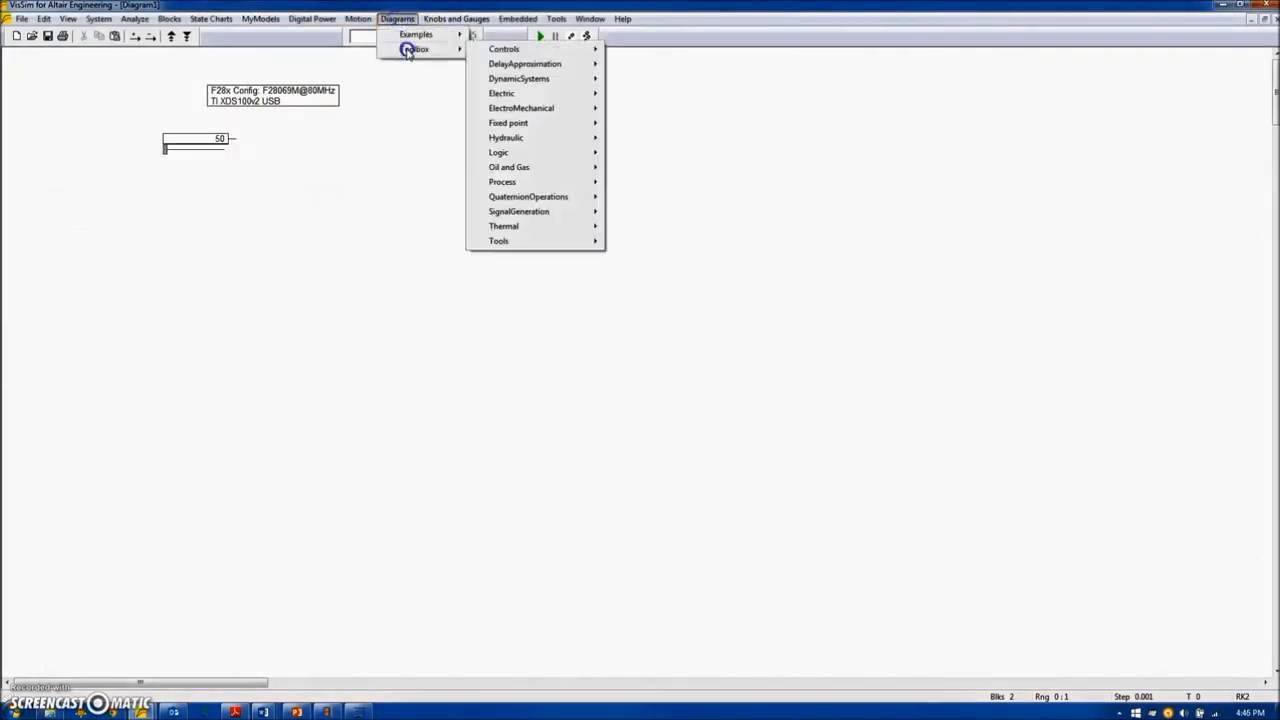
click(503, 52)
click(651, 621)
click(341, 149)
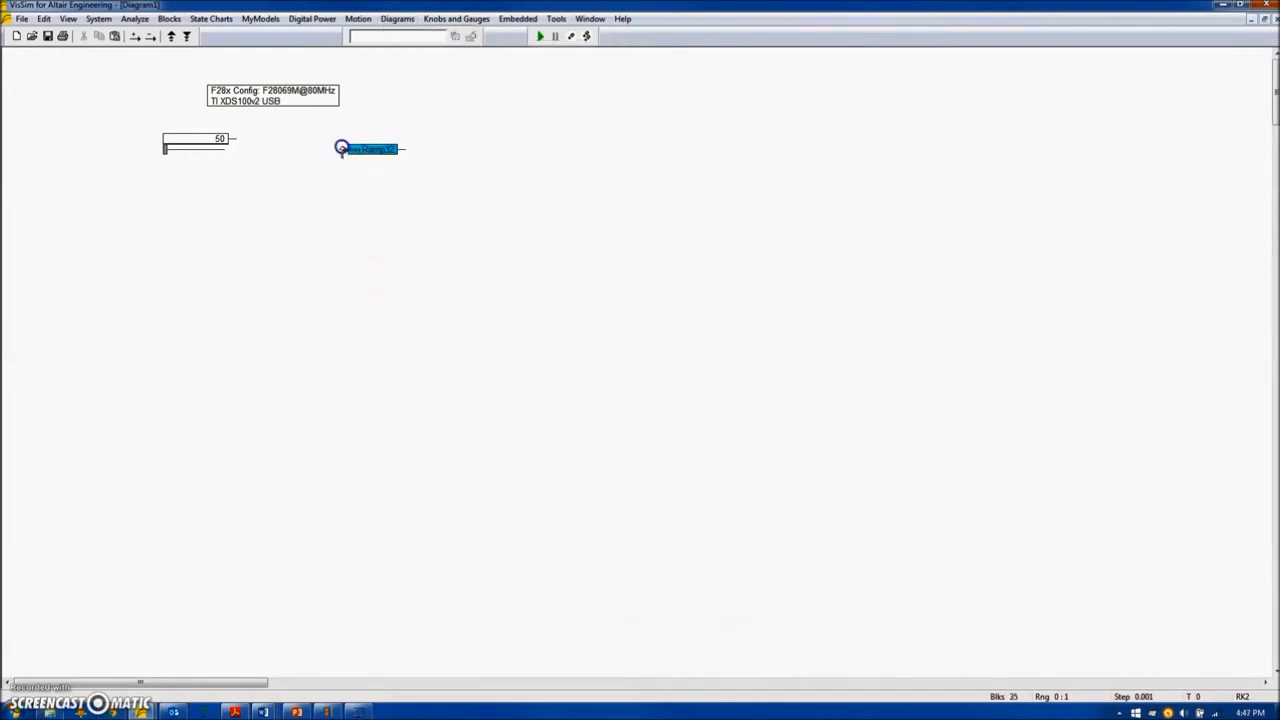
Set the Ramp32 block's range to 0 to 1, then wire the slider to its input and align the block with the slider.
right_click(376, 152)
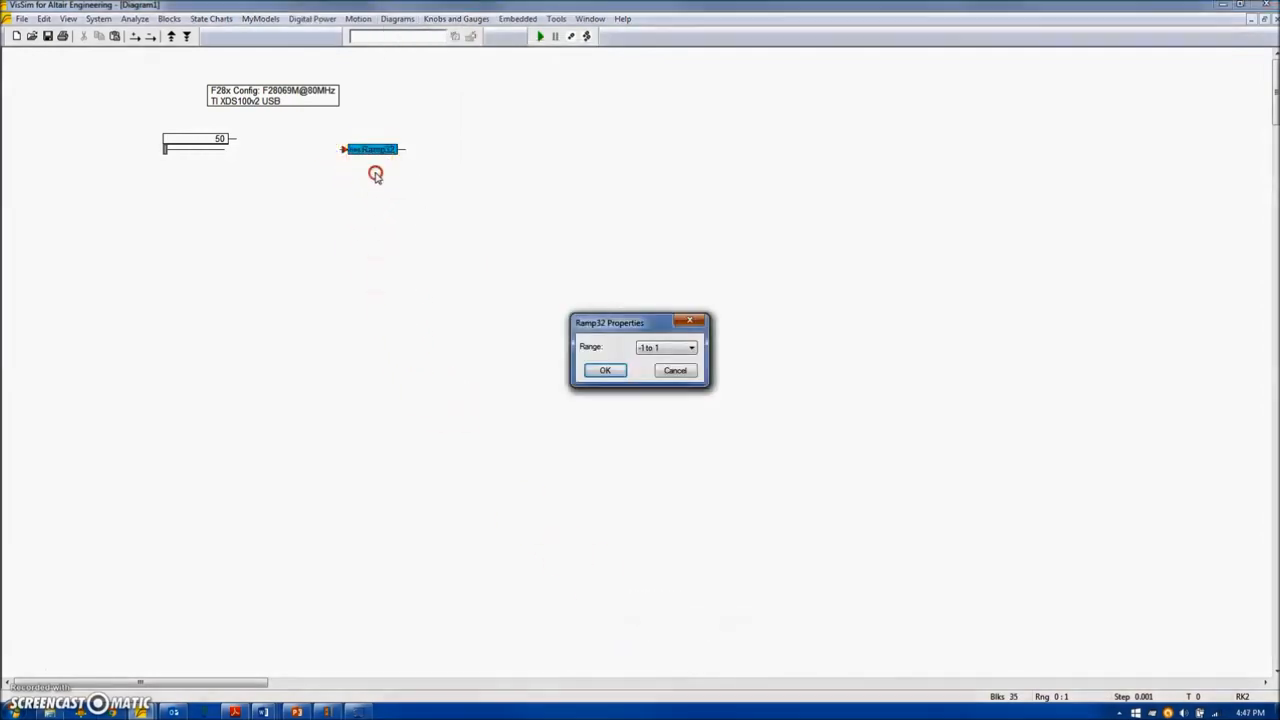
click(666, 350)
click(652, 362)
click(607, 372)
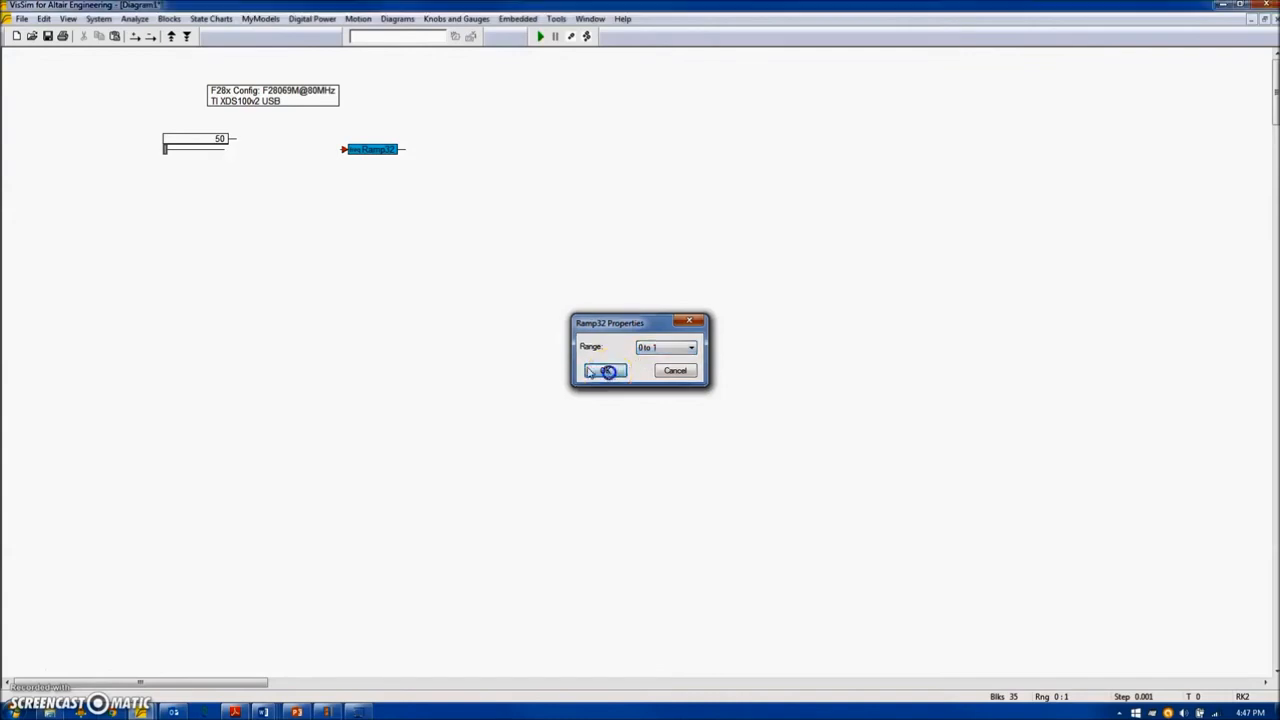
drag(341, 149, 246, 139)
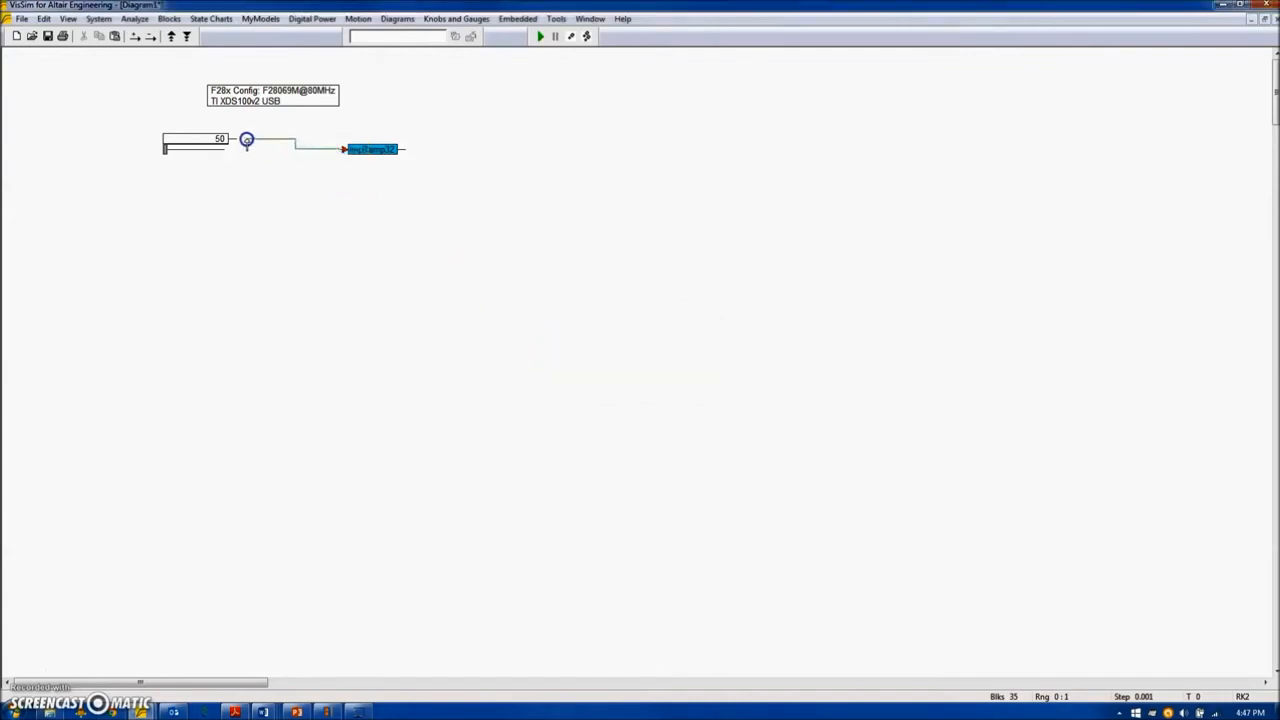
drag(368, 149, 307, 138)
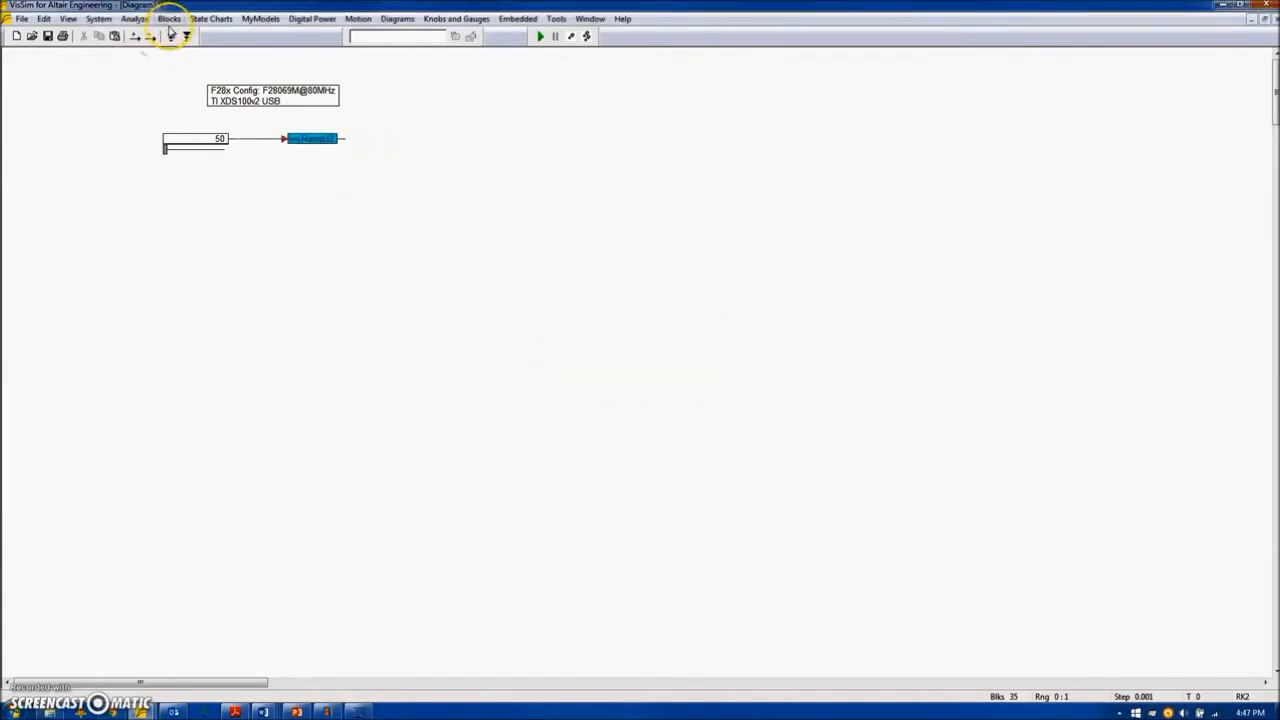
Add a gain block after the Ramp32 output and set its gain to 2*pi.
click(169, 19)
mouse_move(240, 66)
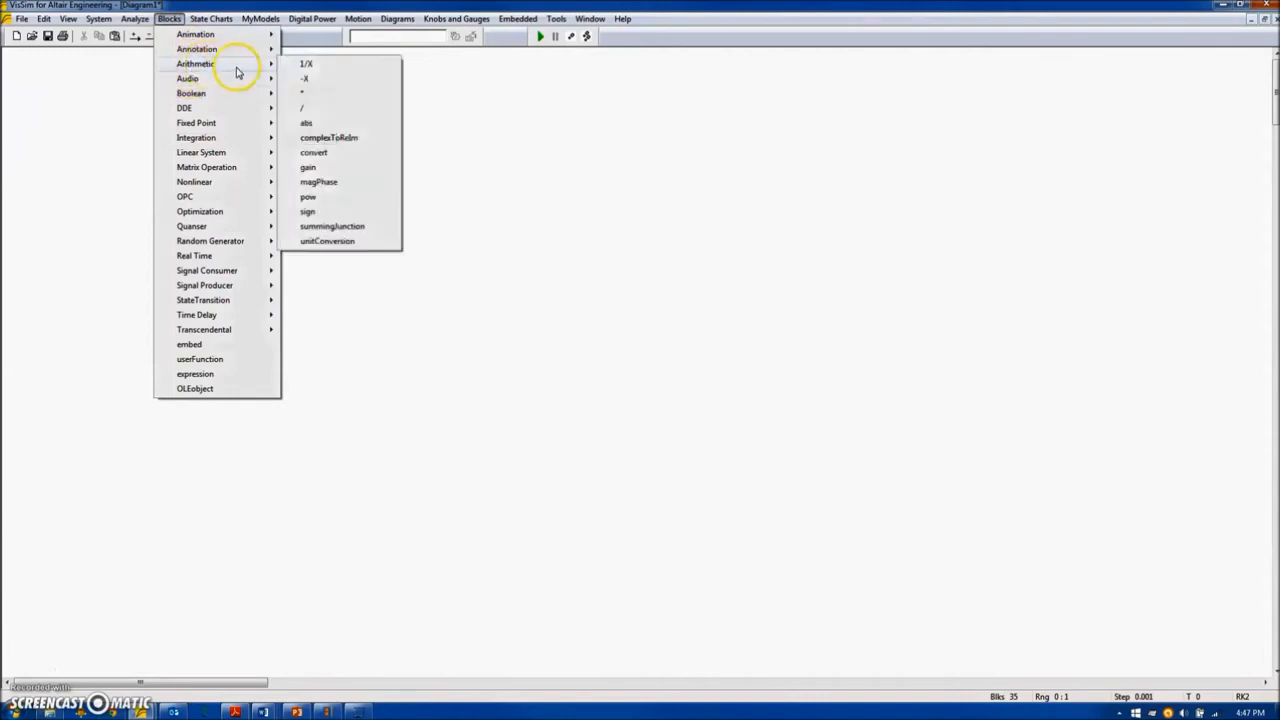
click(318, 166)
click(370, 143)
right_click(371, 140)
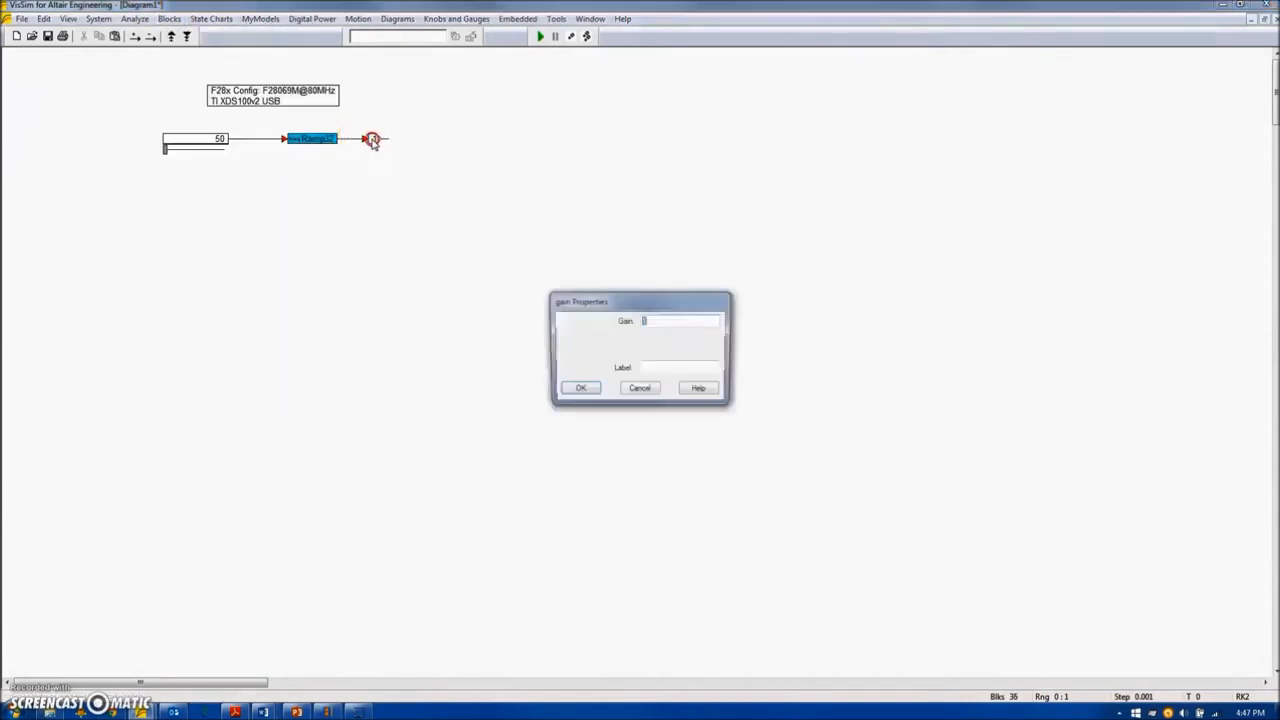
text(2*pi)
key(Return)
Add a sin block fed by the output of the 2*pi gain block.
click(165, 20)
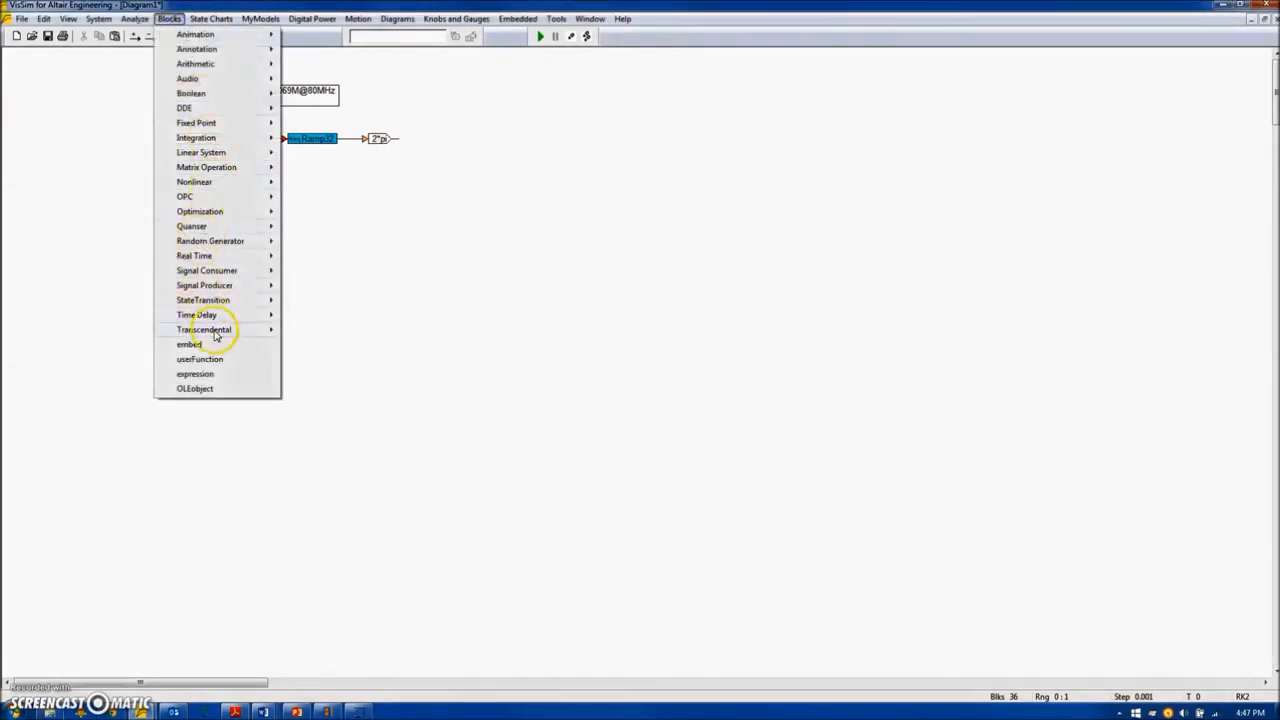
mouse_move(214, 329)
click(309, 449)
click(420, 133)
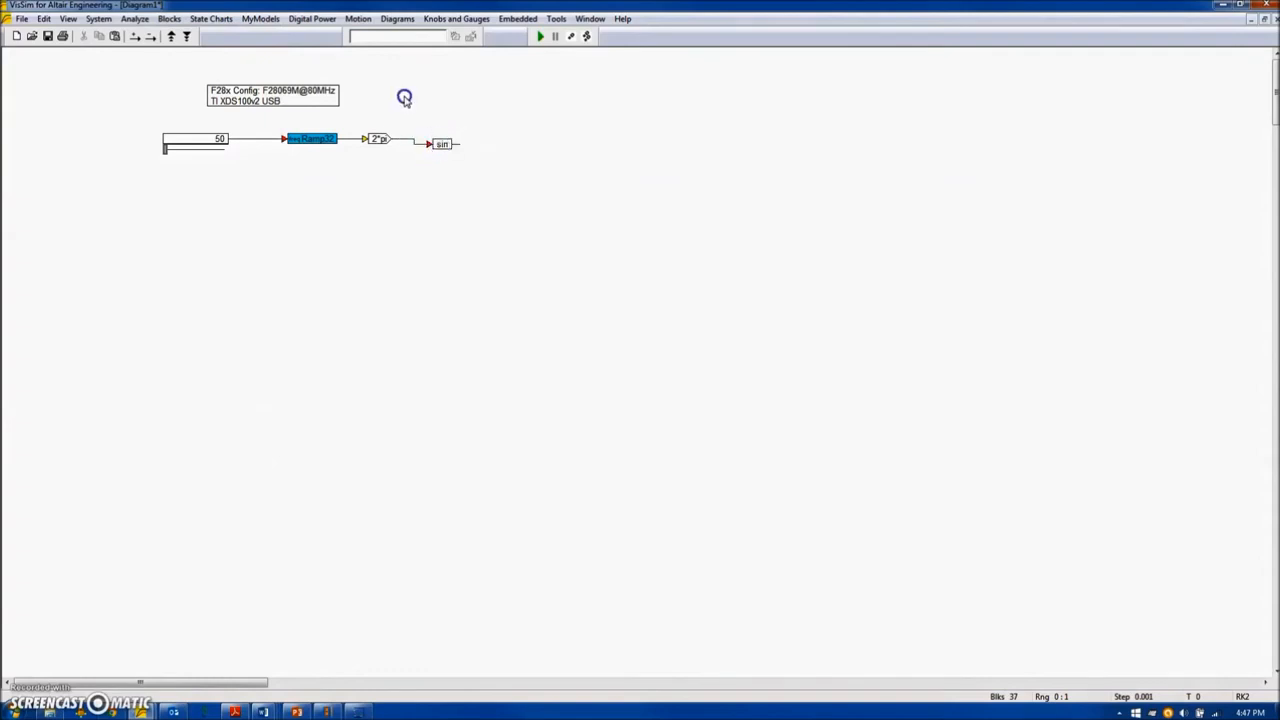
Add a variable block after the sin block and name it y.
click(168, 19)
mouse_move(186, 49)
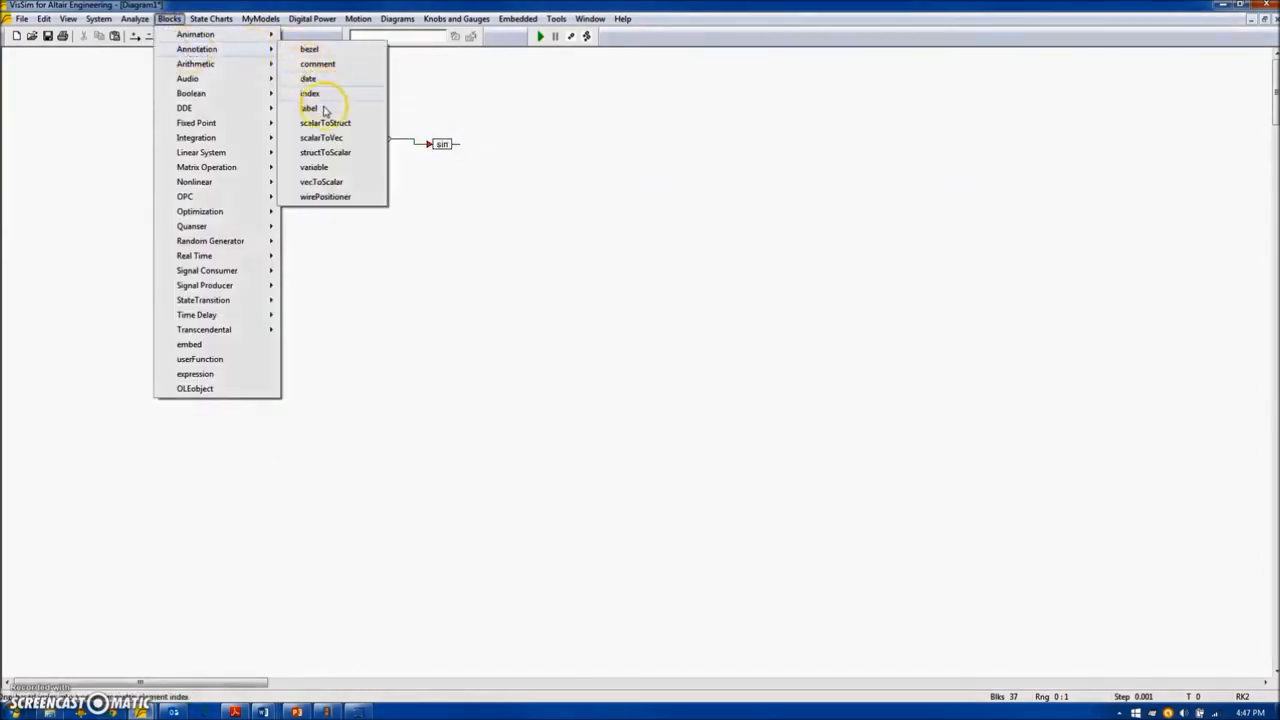
click(313, 167)
click(500, 137)
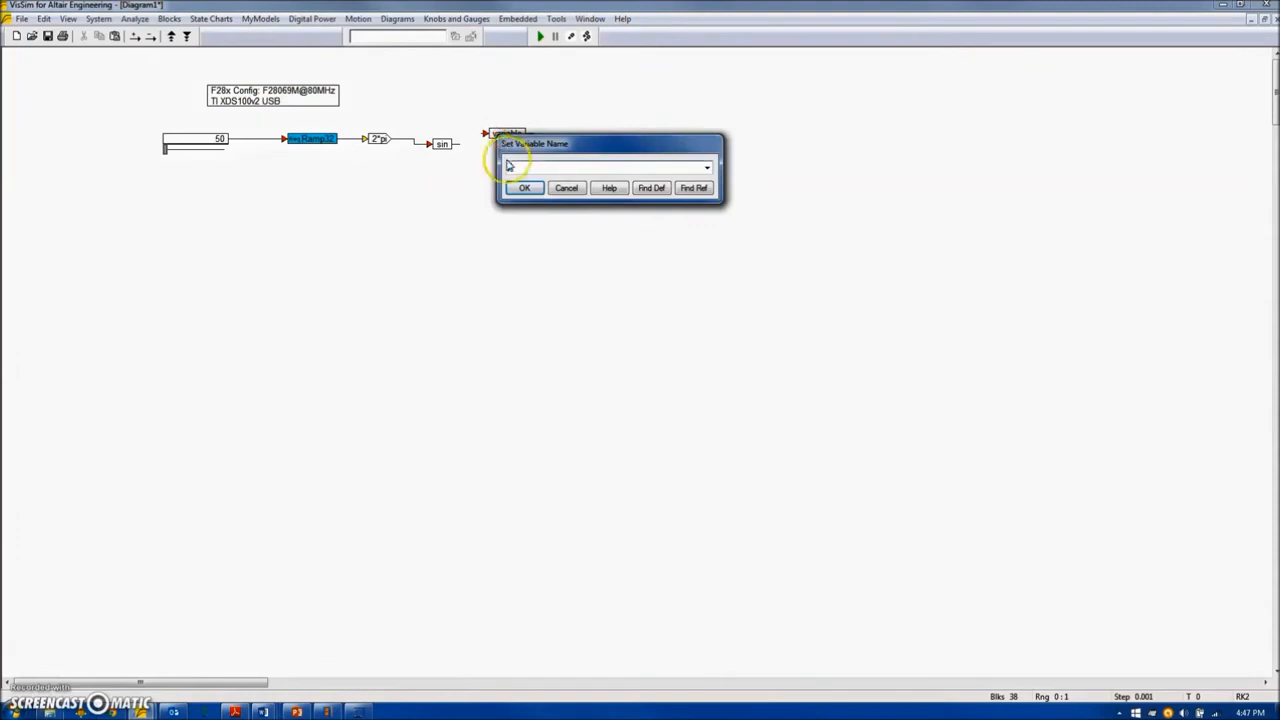
text(y)
key(Return)
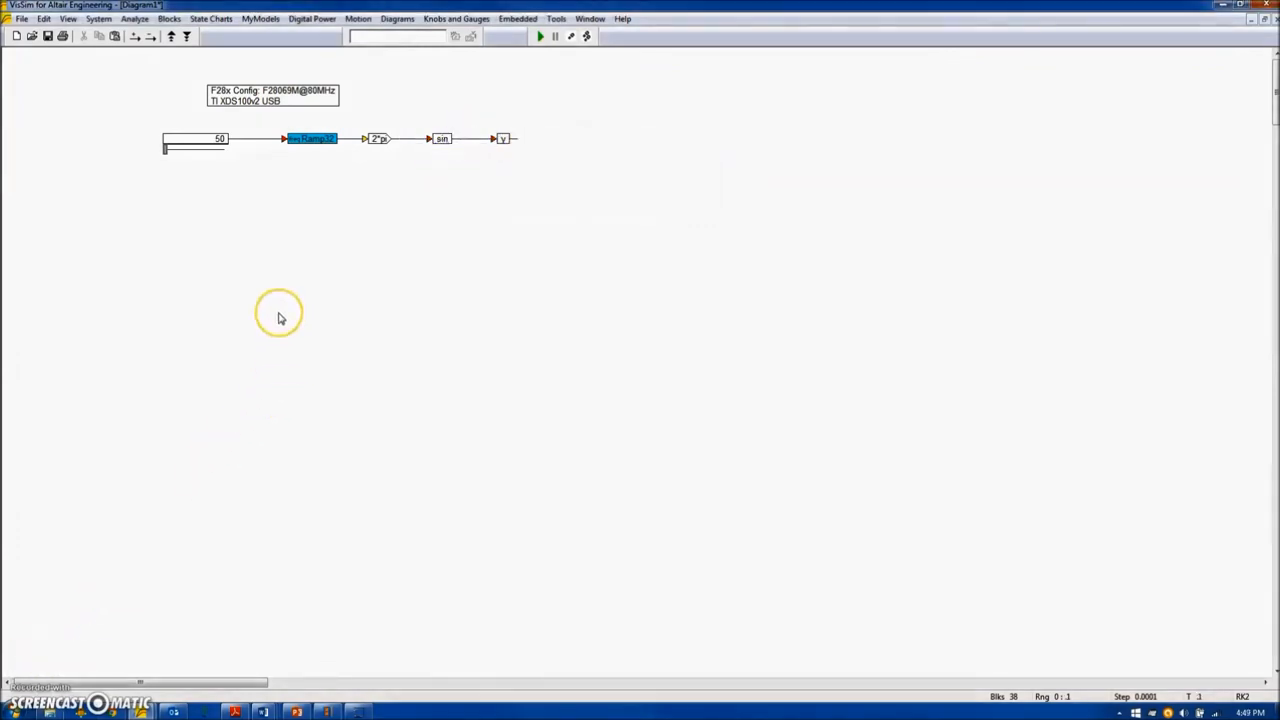
Check the simulation's start time, time step and end time in the system properties.
click(98, 19)
click(130, 108)
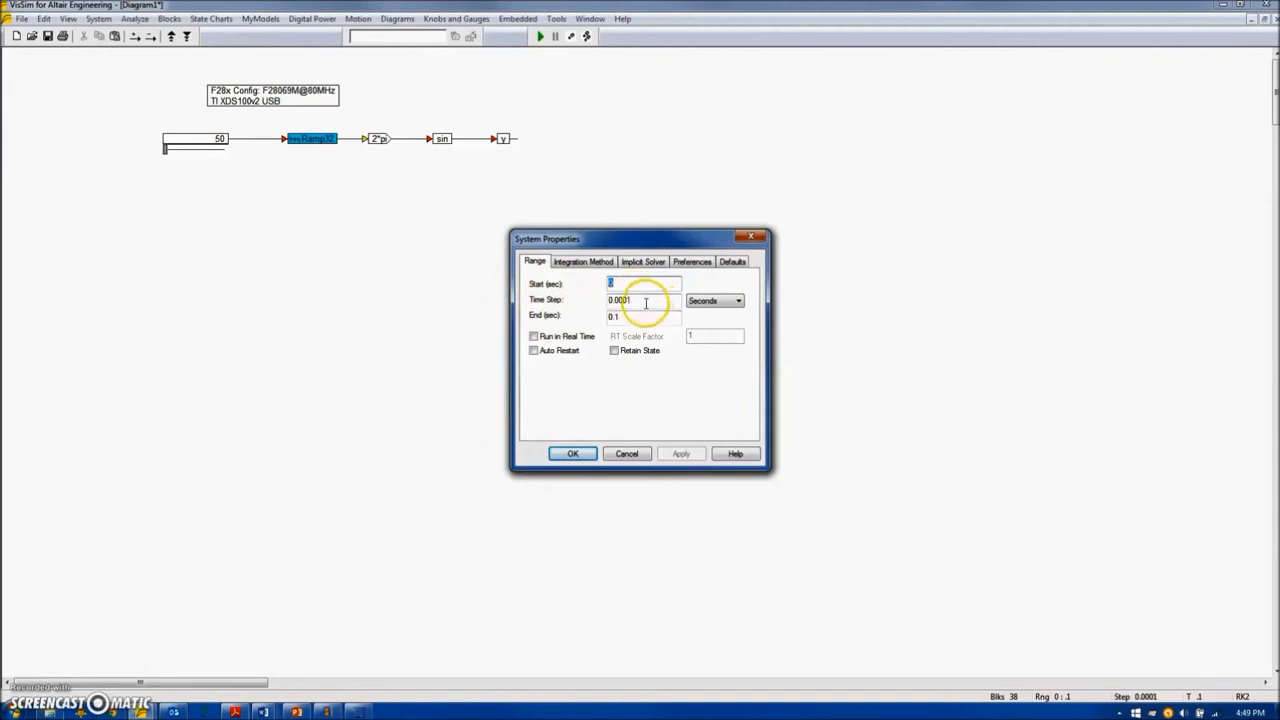
click(576, 456)
Add a plot fed by variable y, enlarge it, and run the simulation.
click(169, 19)
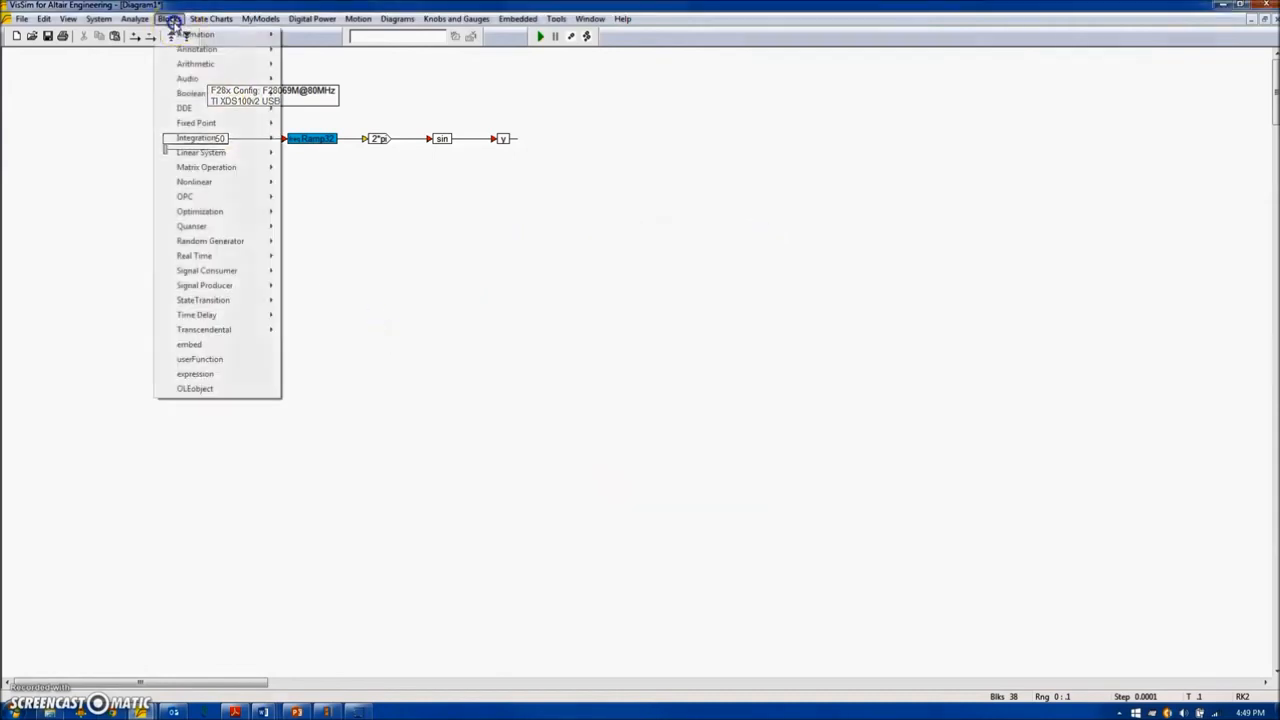
mouse_move(220, 285)
click(329, 403)
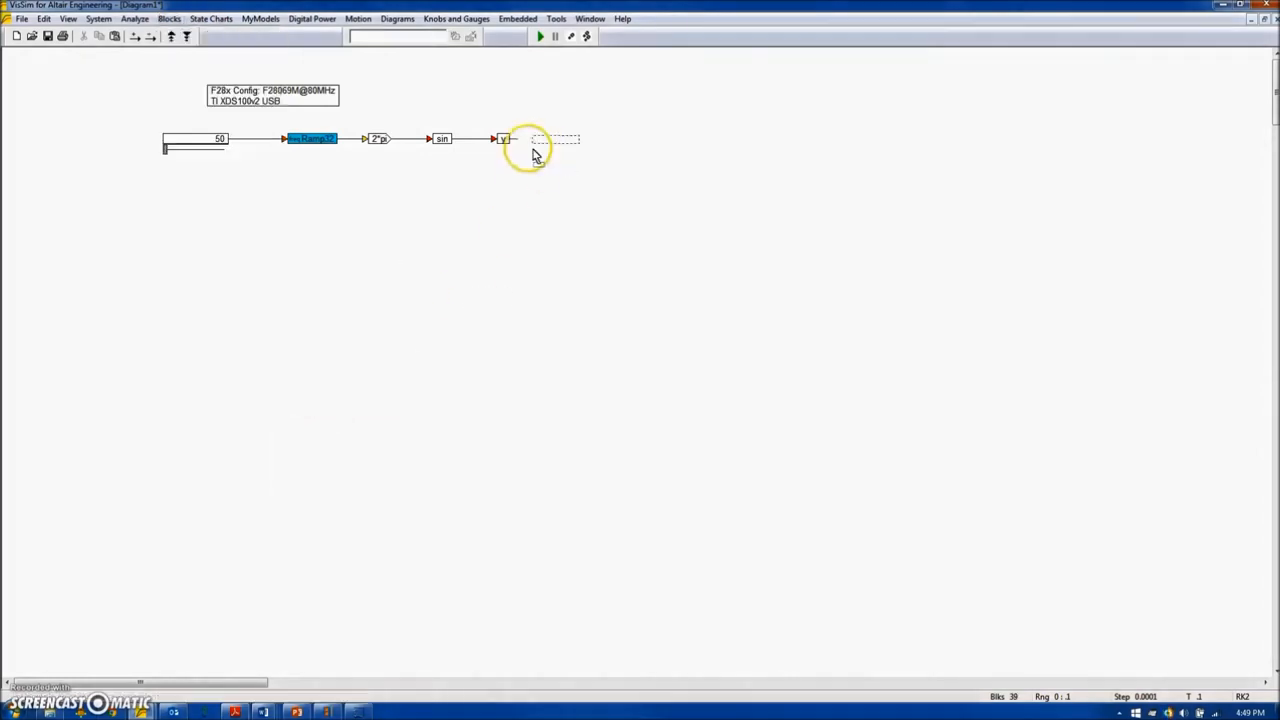
click(546, 135)
drag(669, 229, 958, 360)
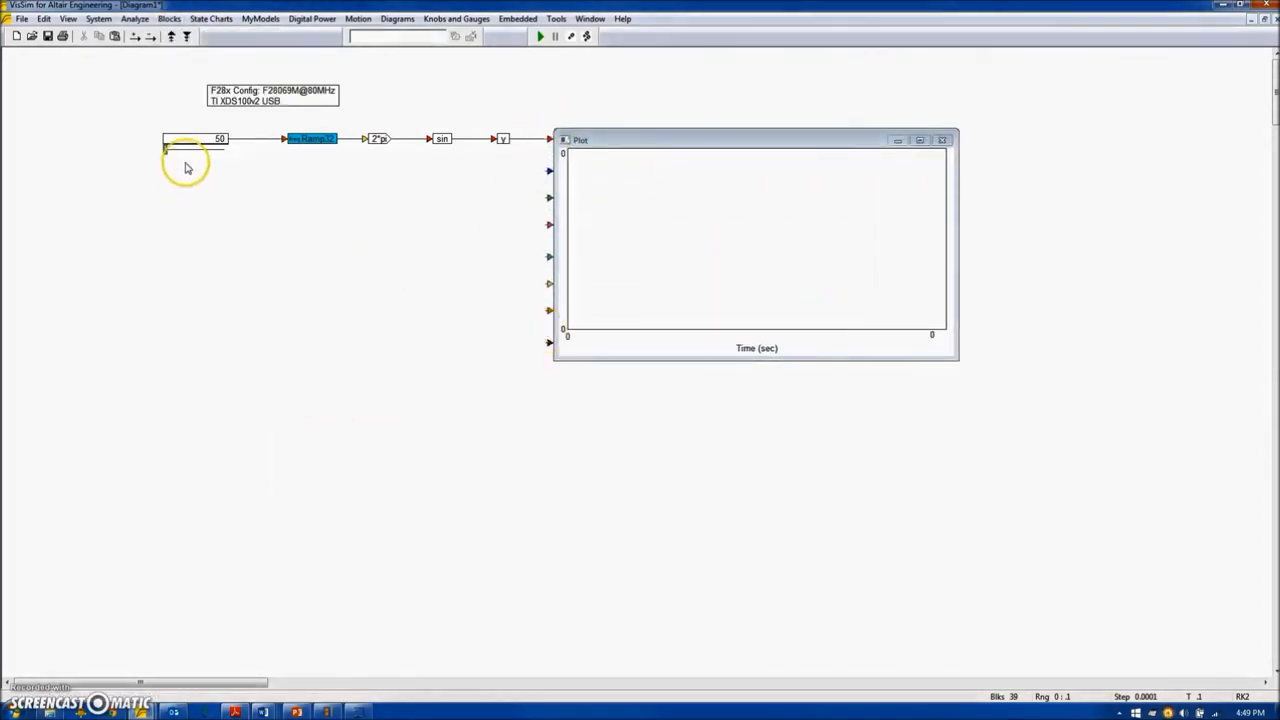
key(F5)
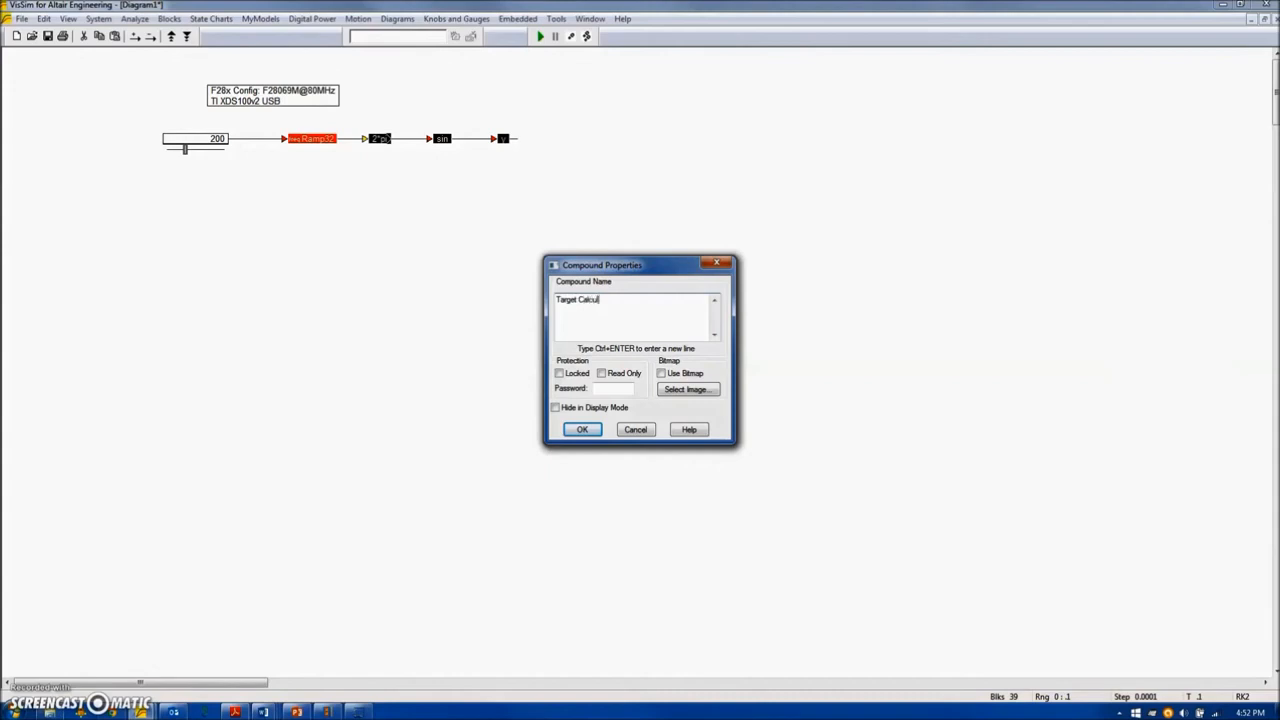
Group the Ramp32, gain, sin and y blocks into a compound named Target Calculations and open it.
key(Return)
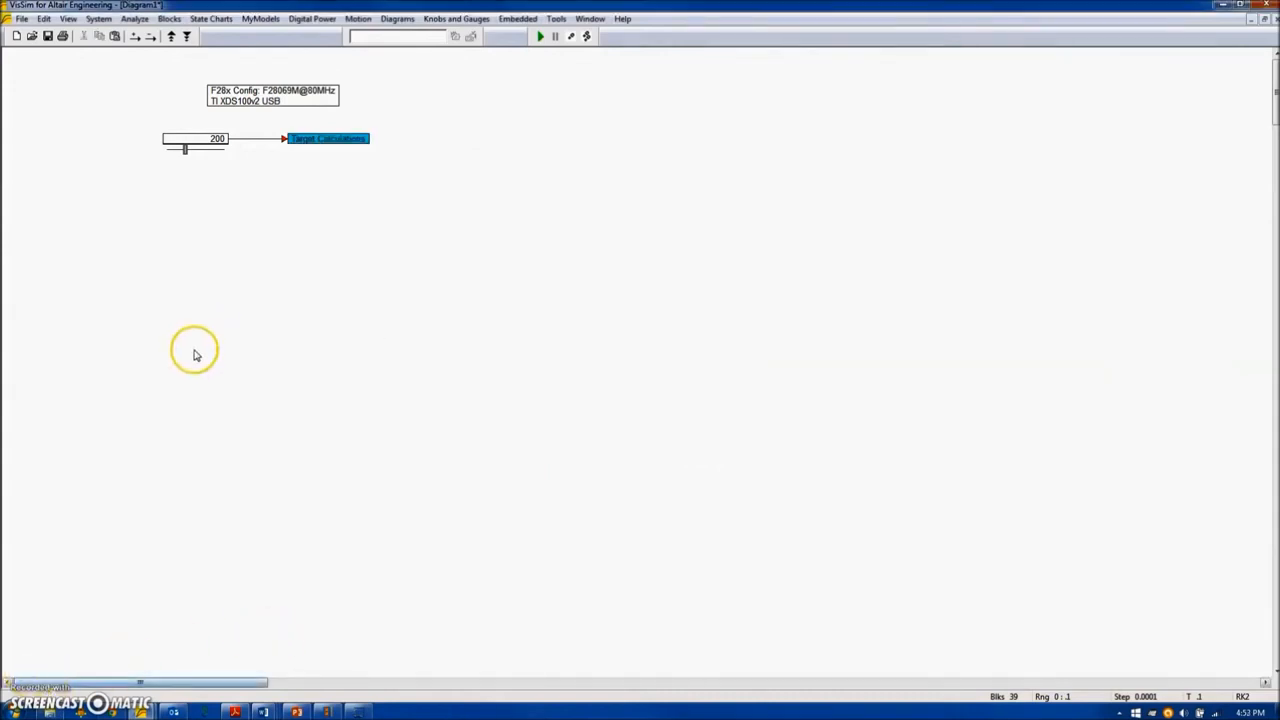
right_click(334, 138)
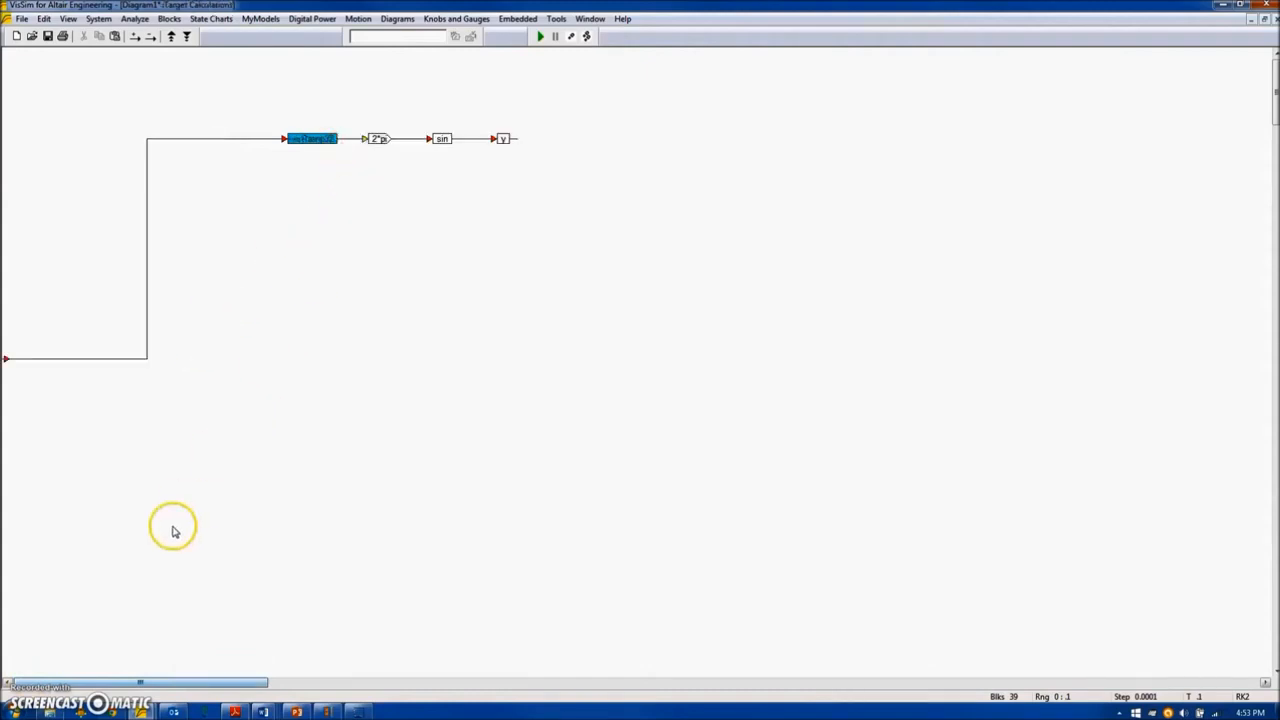
Add a Piccolo Monitor Buffer Write block below variable y, with a buffer size of 250 words and buffer ID 0.
click(520, 18)
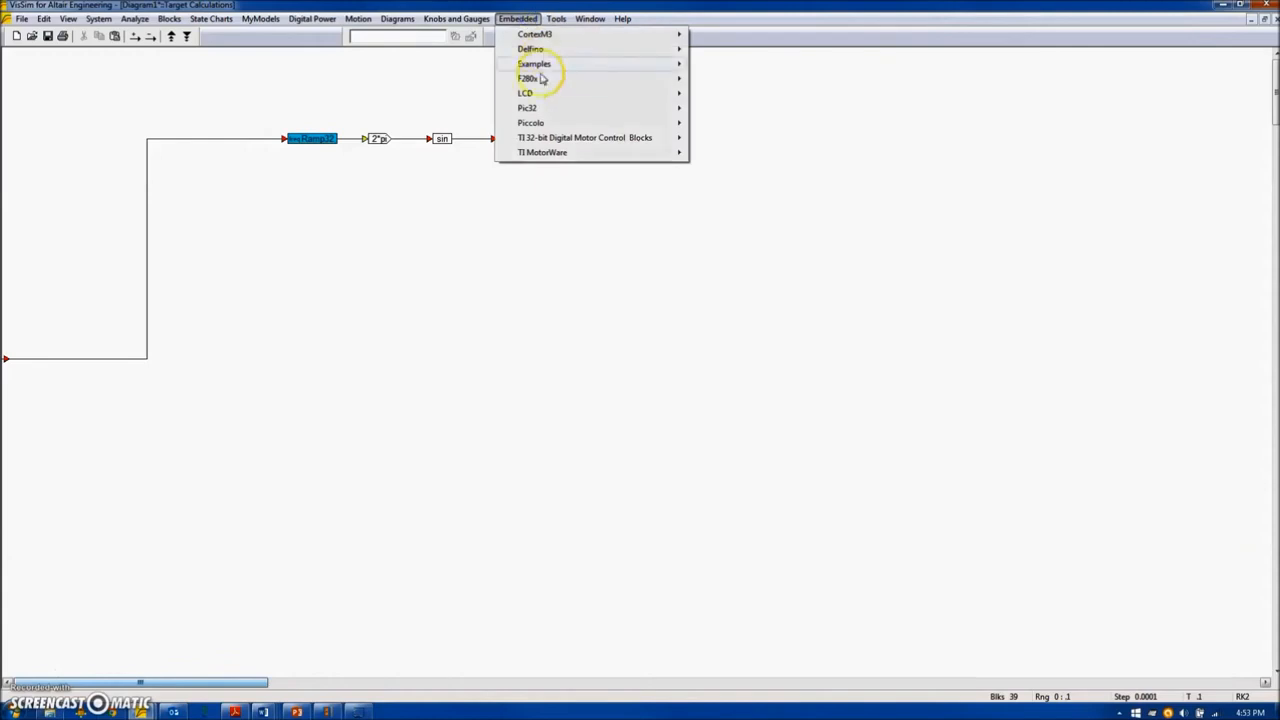
mouse_move(530, 122)
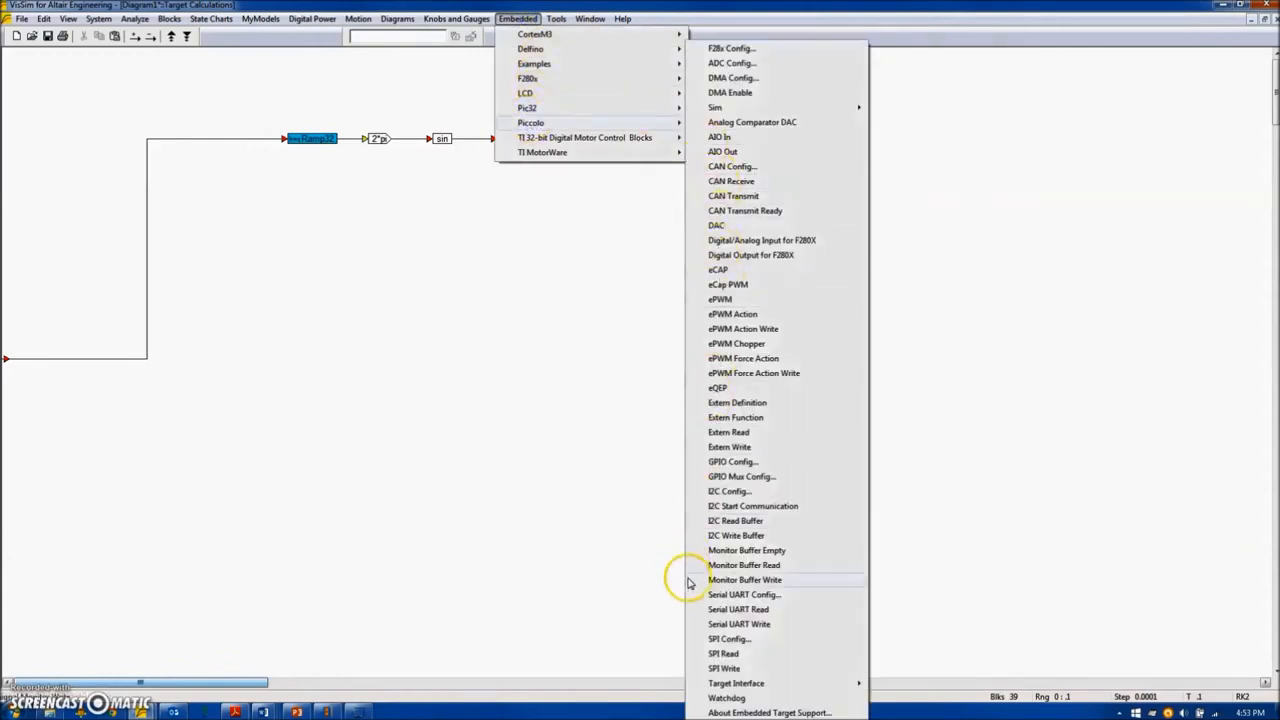
click(746, 580)
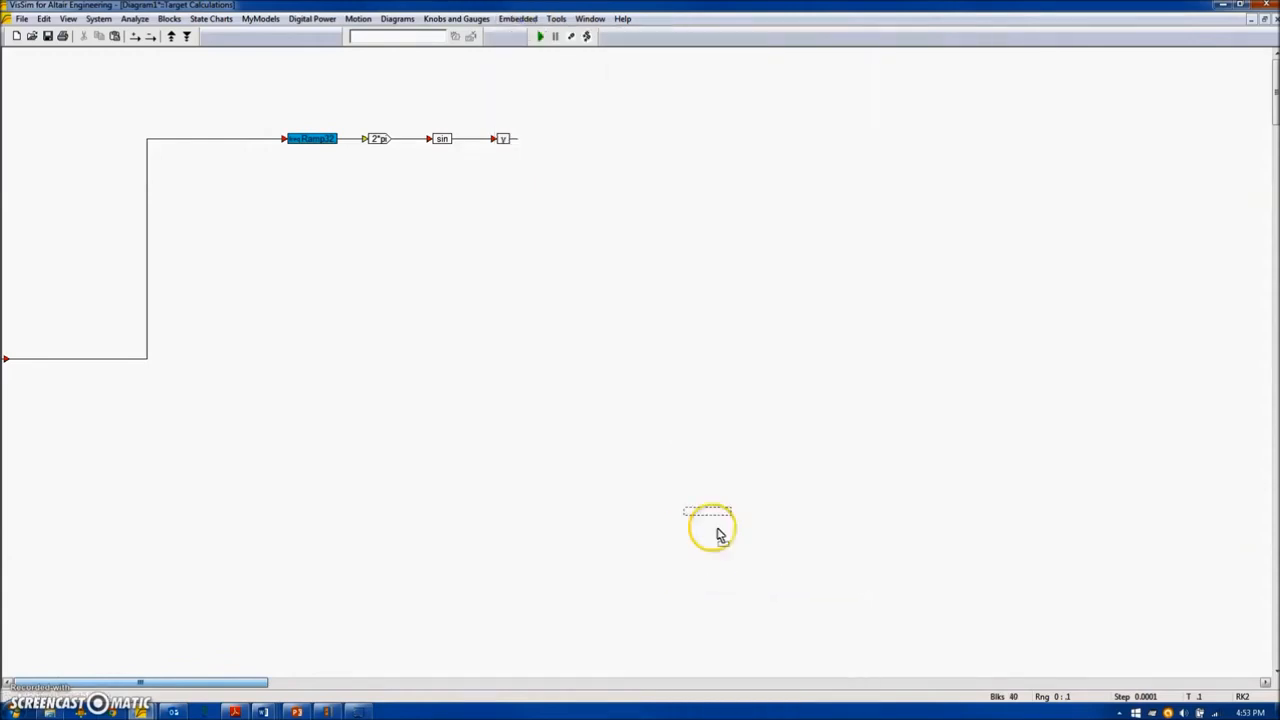
click(514, 203)
click(617, 247)
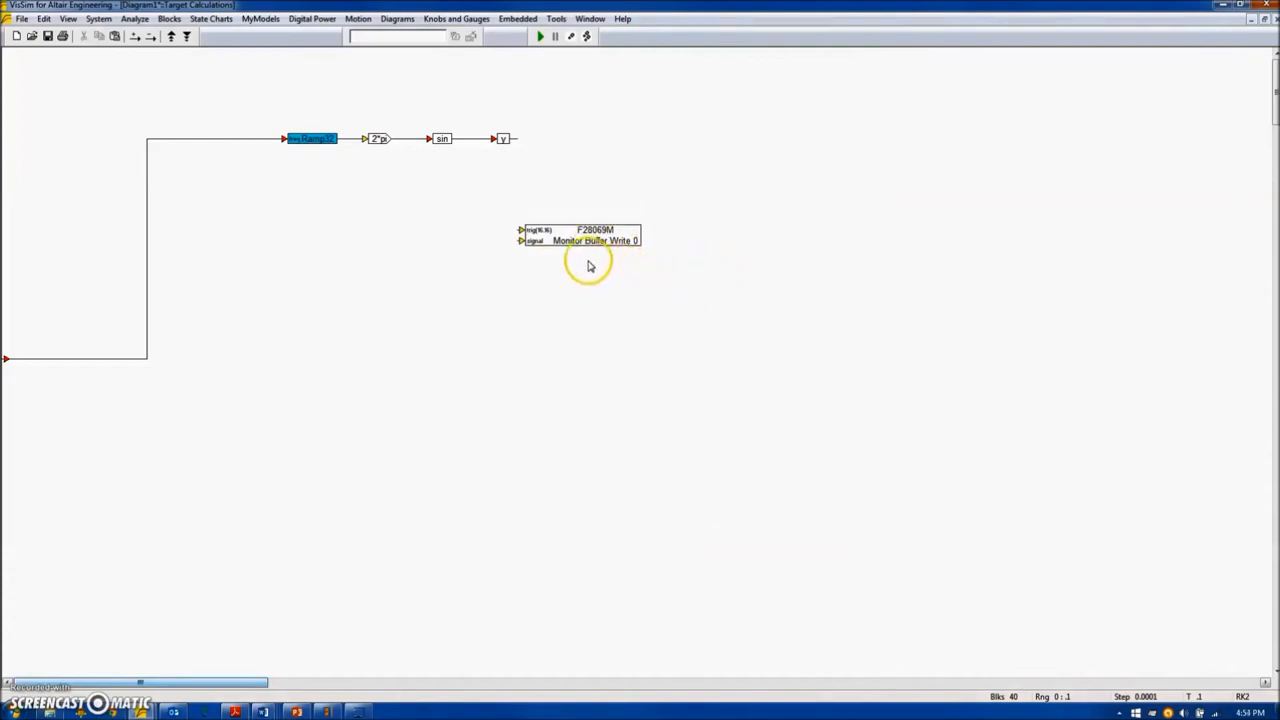
double_click(610, 240)
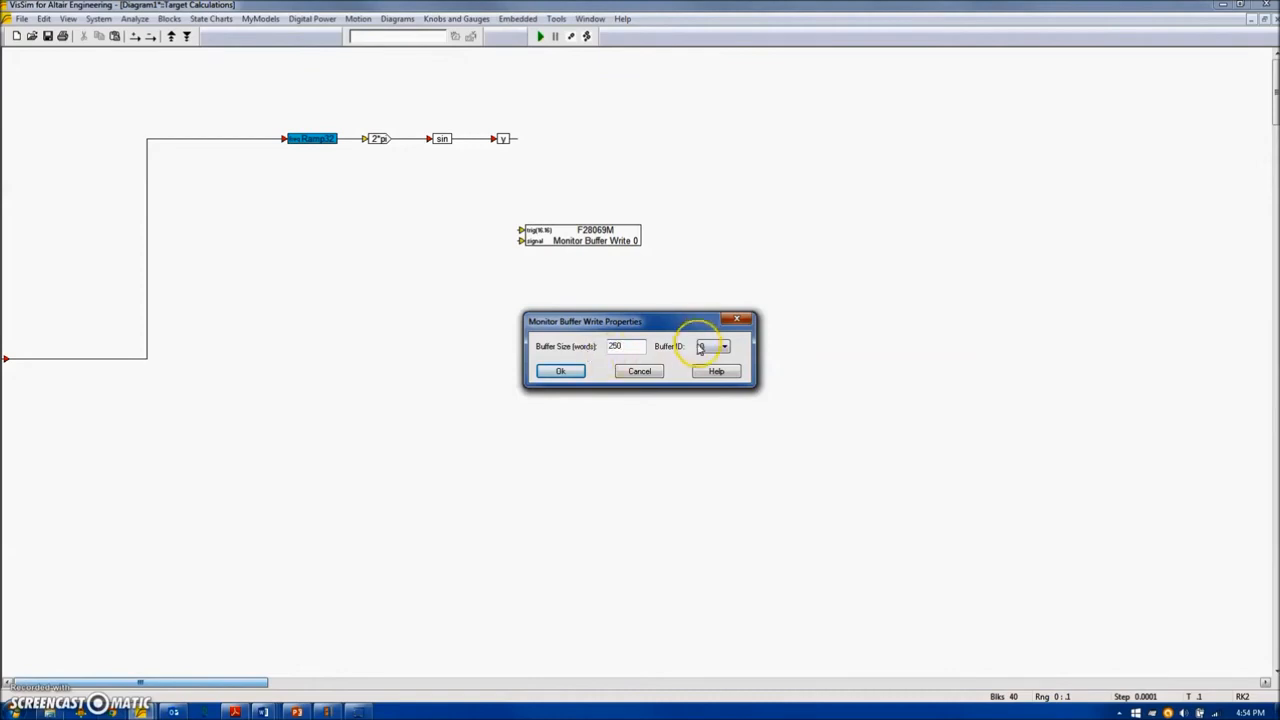
click(558, 371)
Duplicate the Monitor Buffer Write block below the original, set the copy to buffer ID 1 and 100 words, and space the two blocks apart.
drag(562, 236, 534, 292)
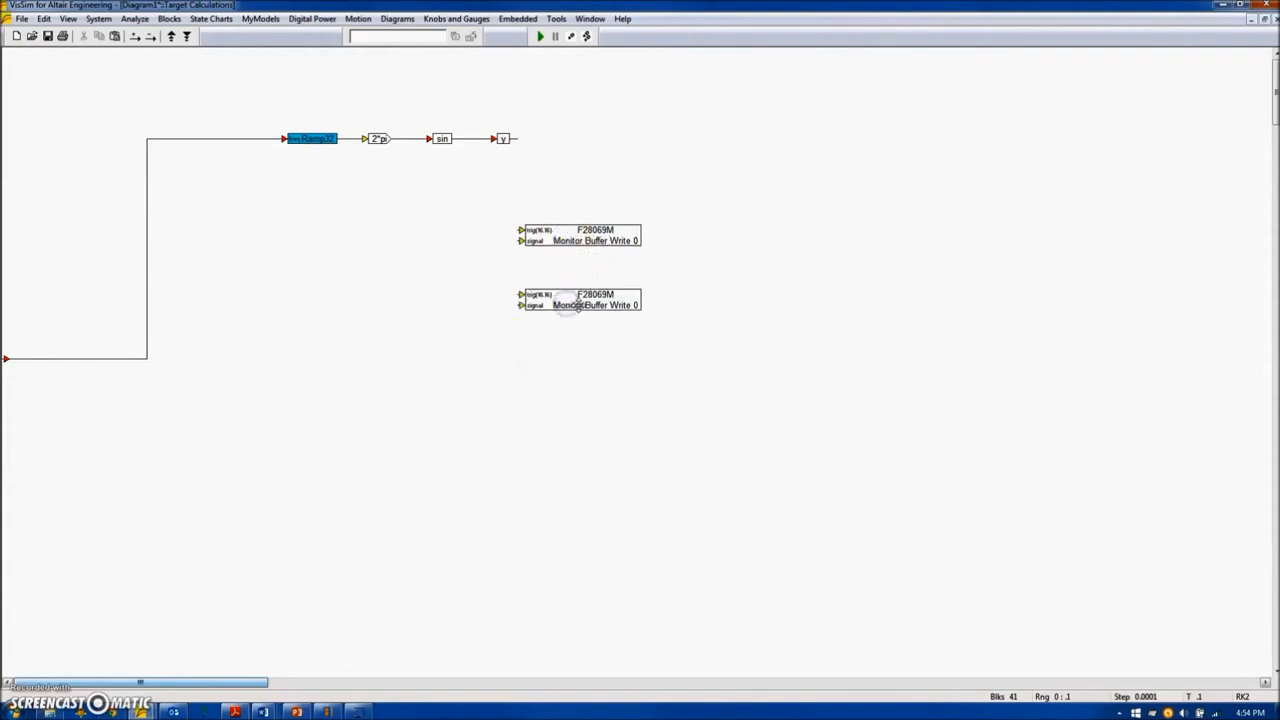
double_click(578, 305)
click(729, 347)
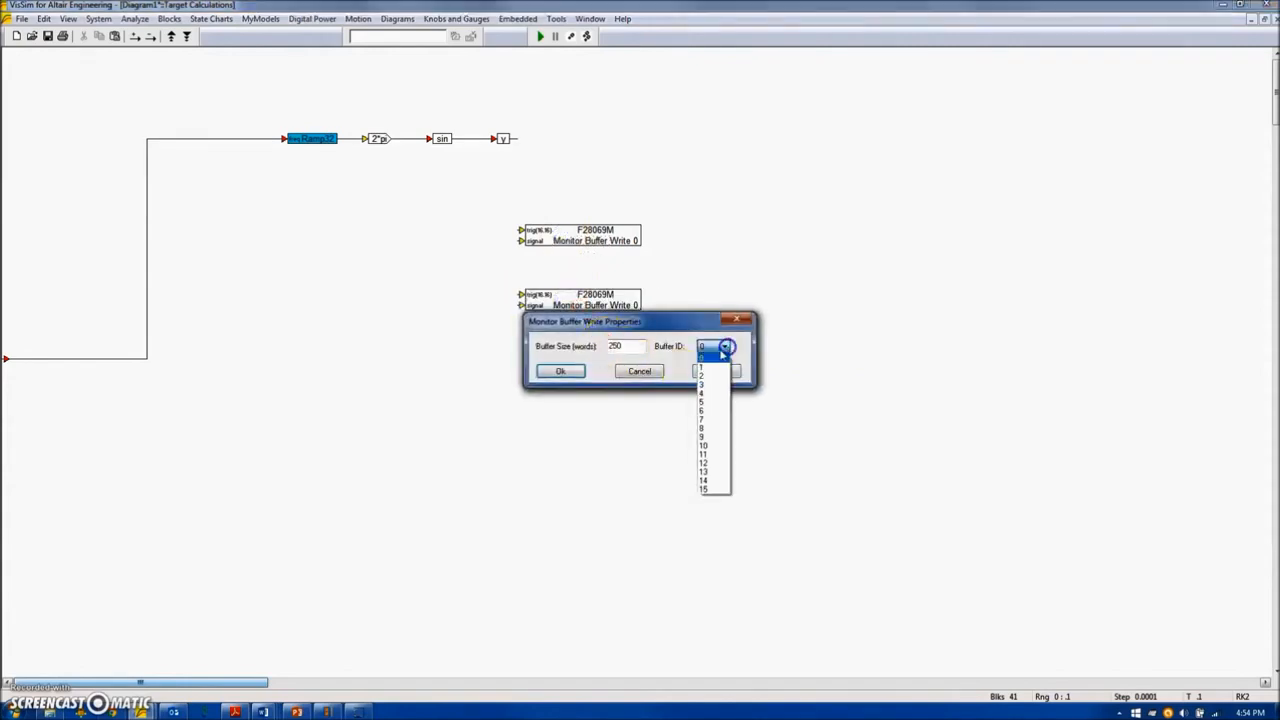
click(709, 370)
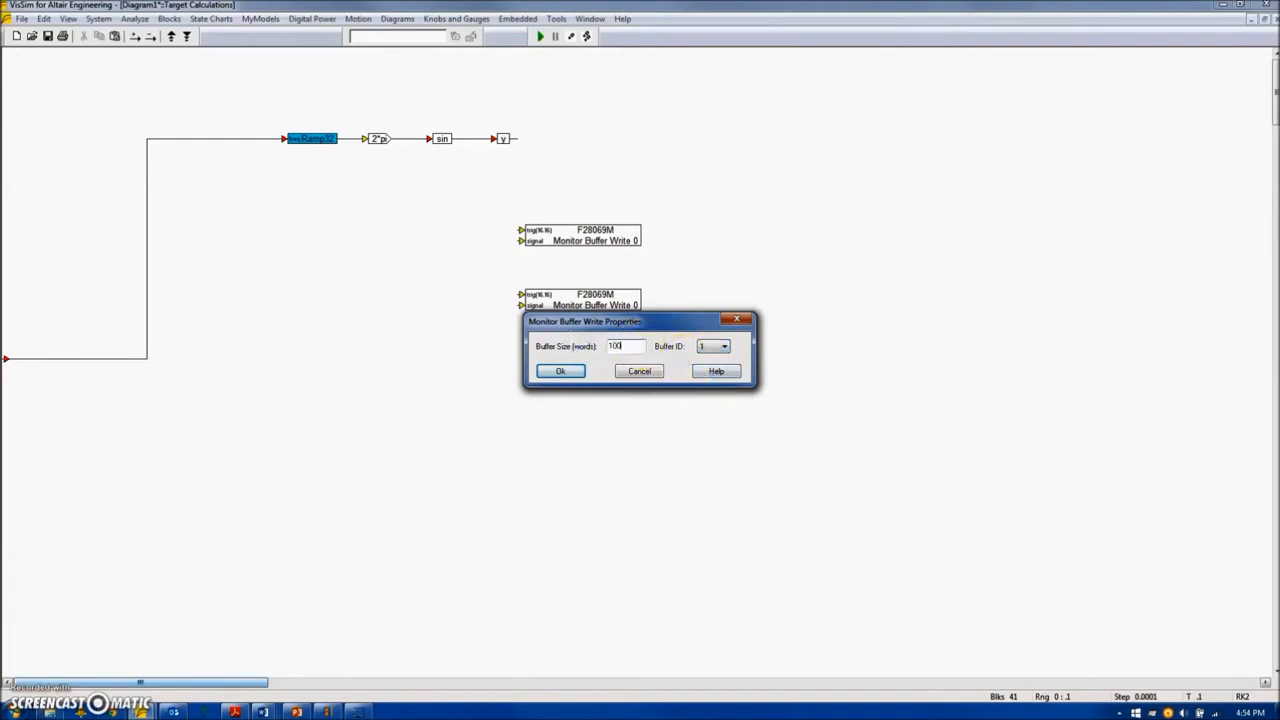
click(560, 370)
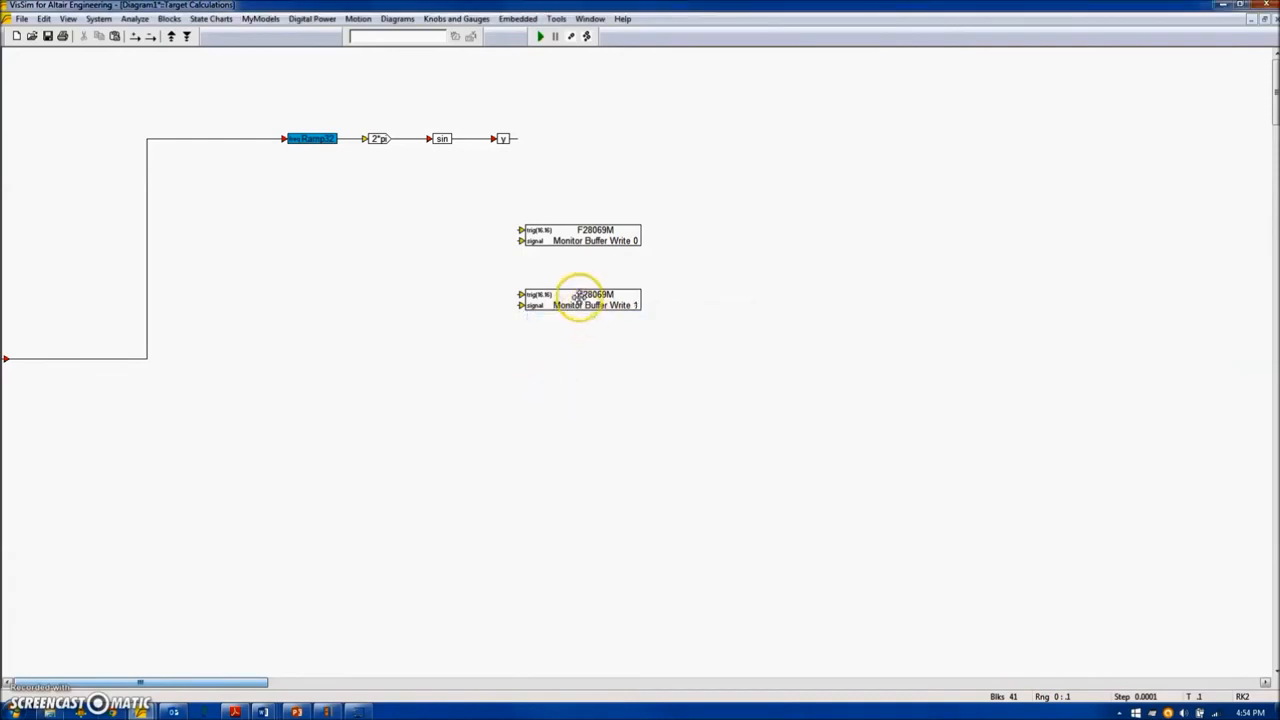
drag(583, 300, 578, 324)
drag(574, 233, 570, 234)
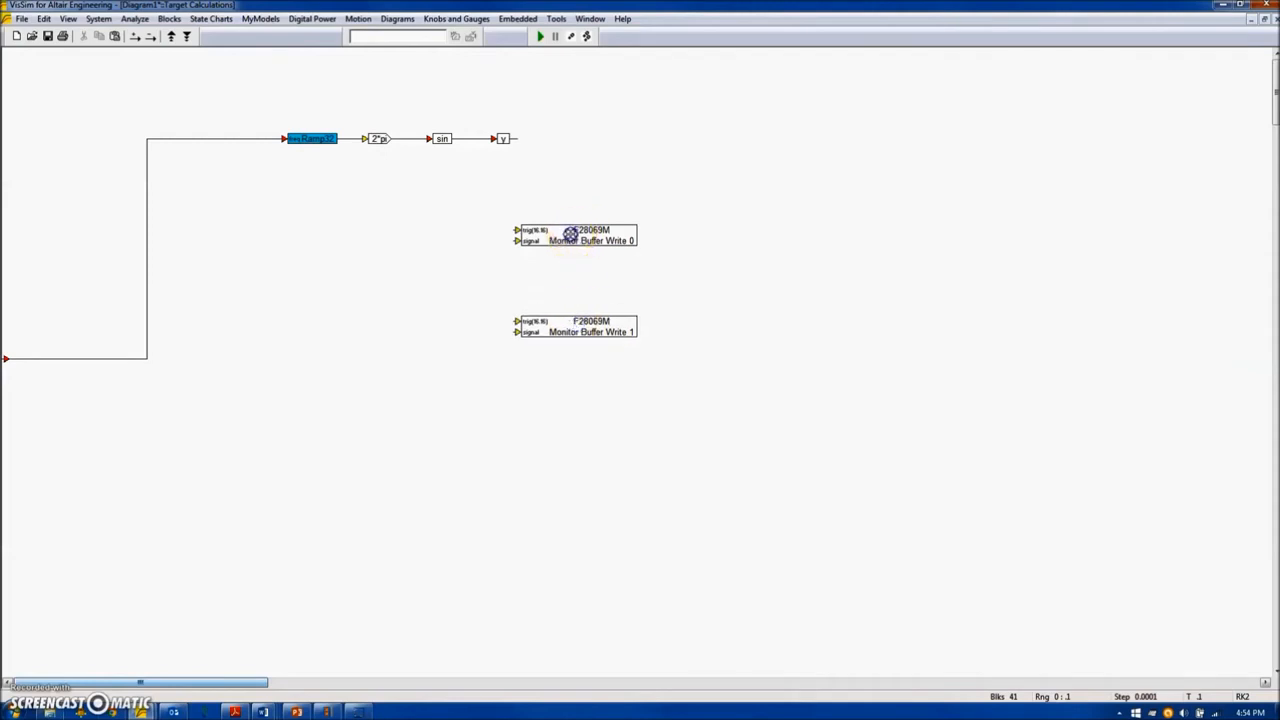
Add a Piccolo Monitor Buffer Empty block to the left of the Monitor Buffer Write 0 block.
click(528, 19)
mouse_move(577, 122)
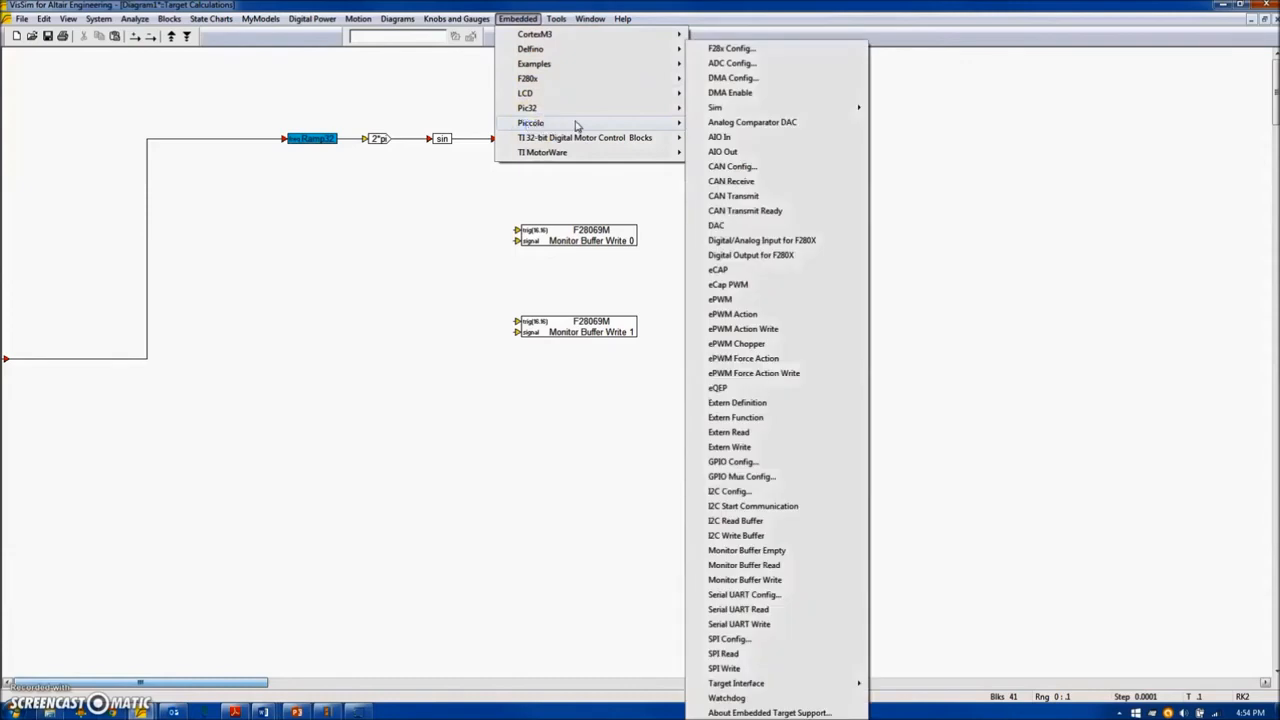
click(753, 550)
click(424, 225)
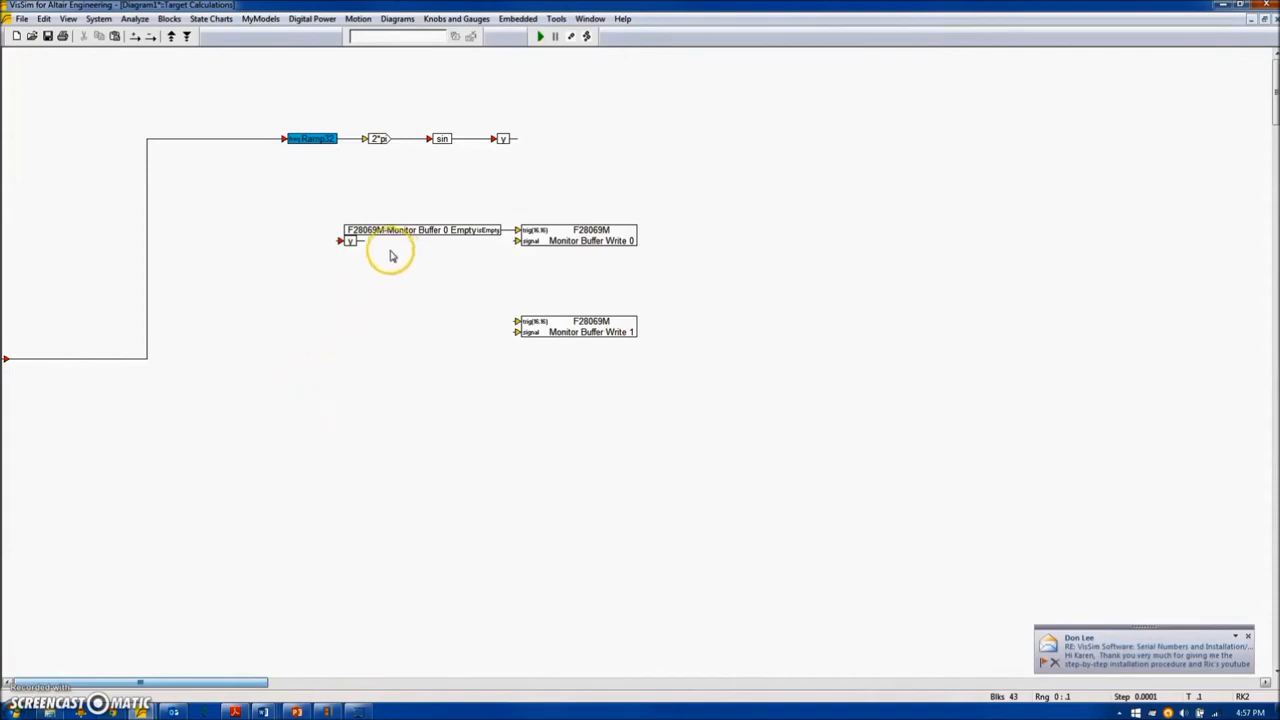
Add a fixed-point convert block between variable y and the Monitor Buffer Write 0 block.
mouse_move(356, 244)
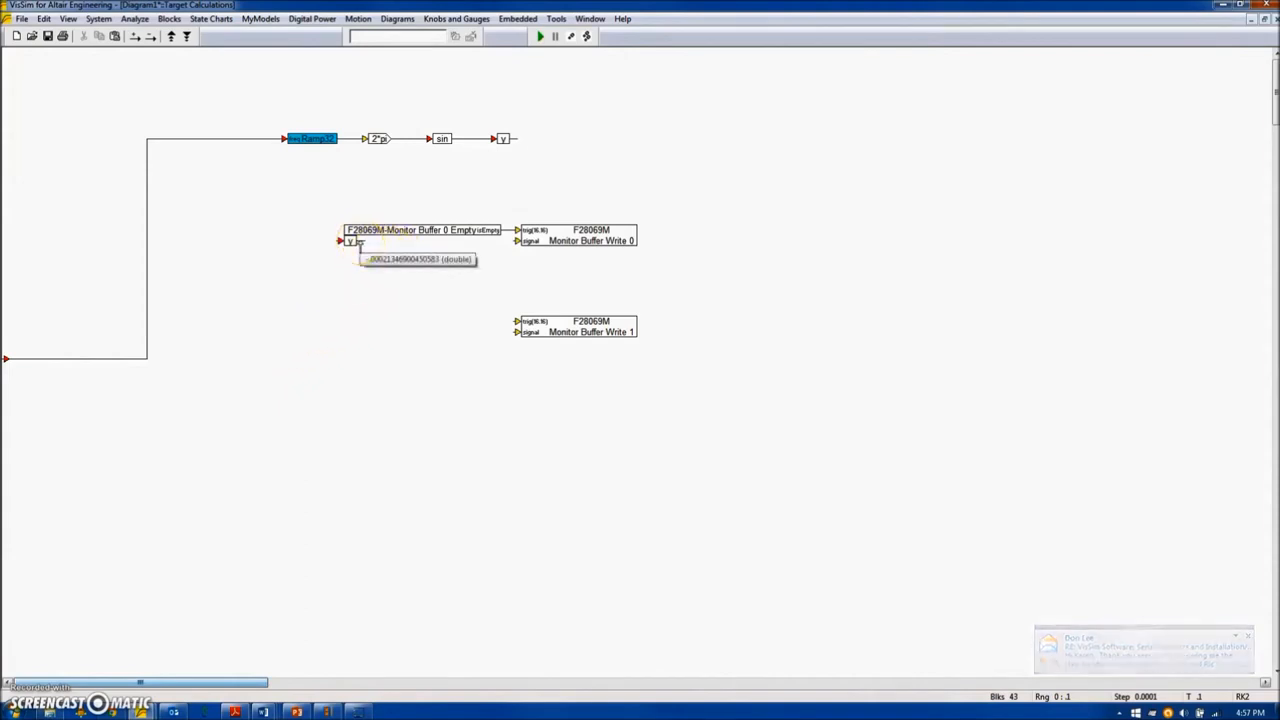
click(169, 19)
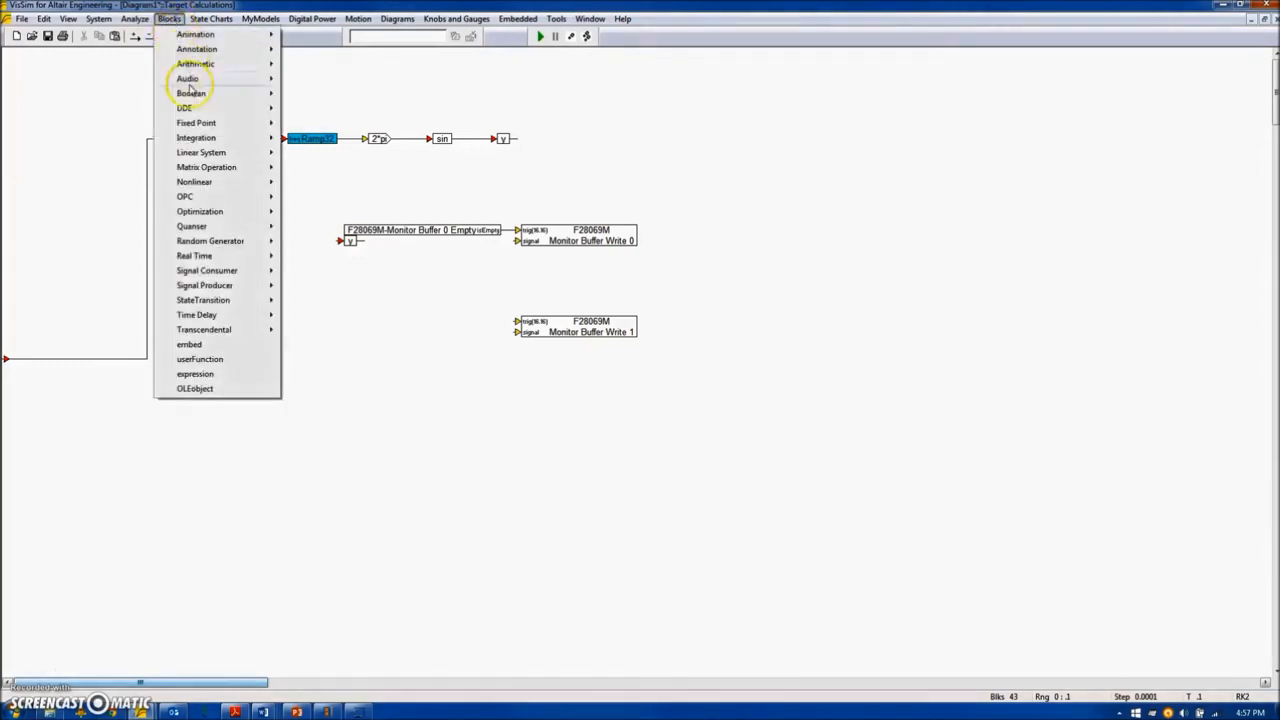
mouse_move(205, 123)
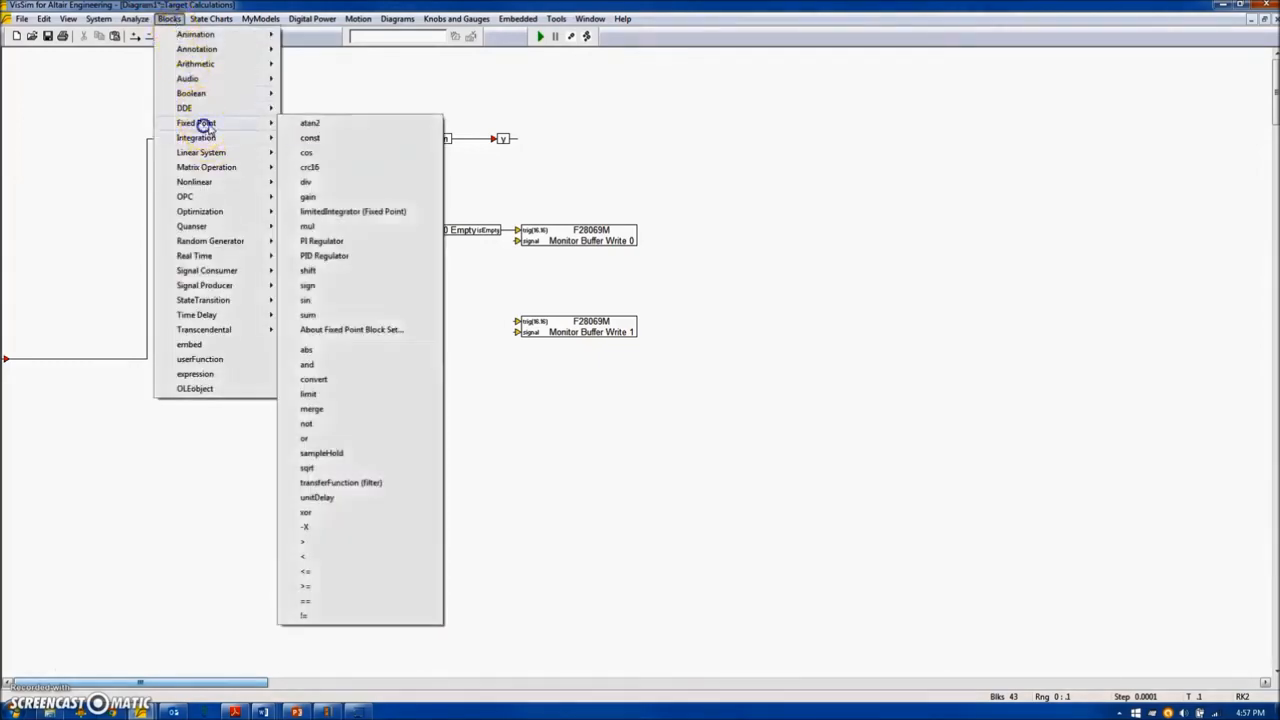
click(315, 379)
click(400, 241)
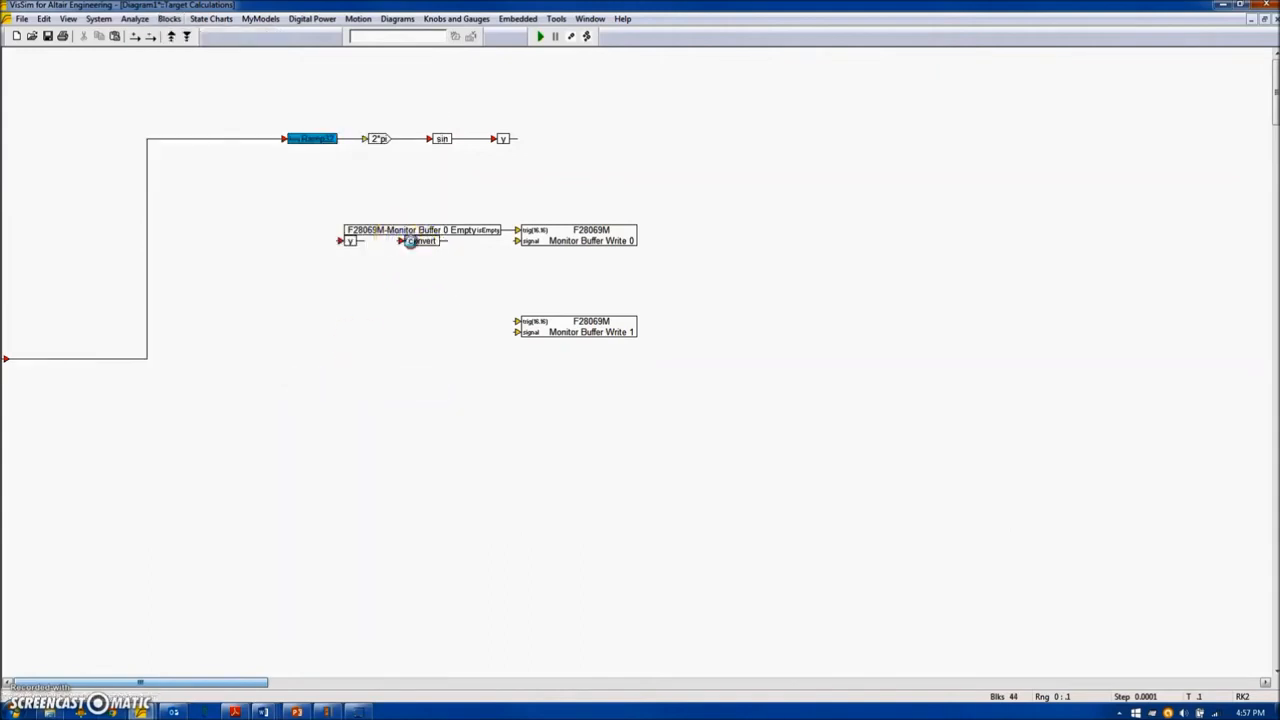
Set the convert block to Scaled int with radix point 8 and word size 16, and wire it between y and Monitor Buffer Write 0's signal input.
right_click(400, 241)
click(595, 330)
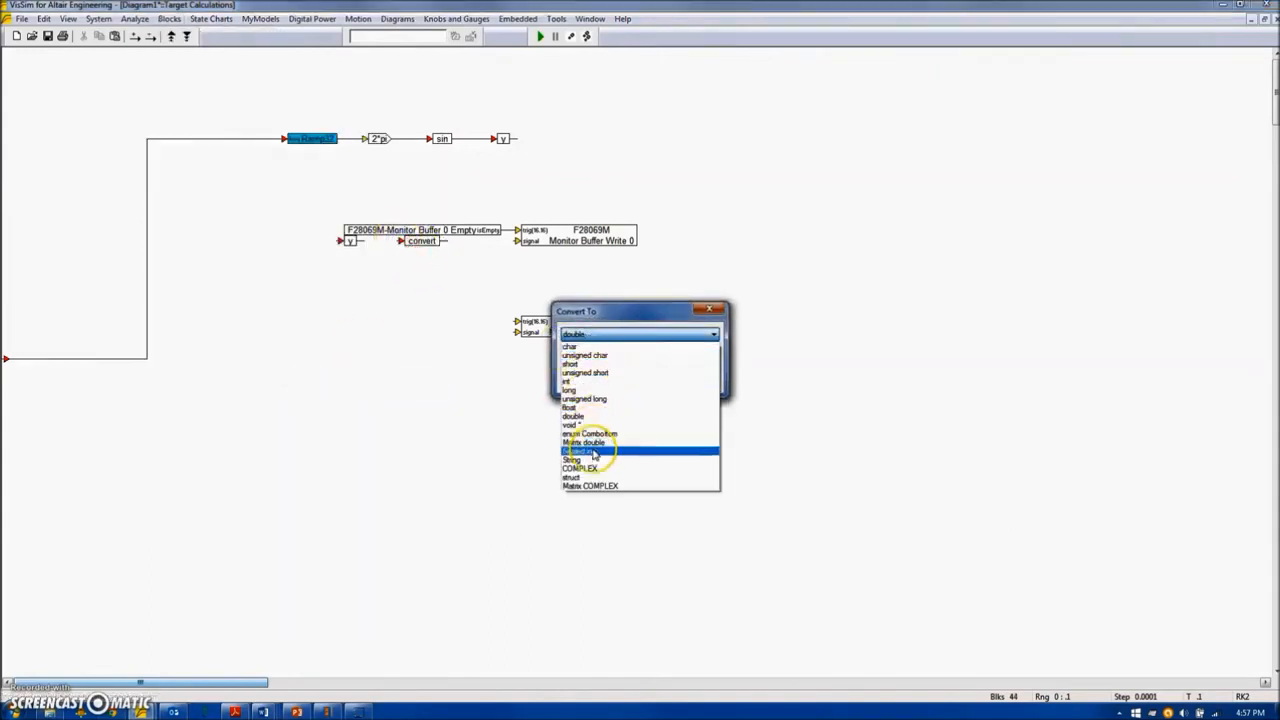
click(584, 450)
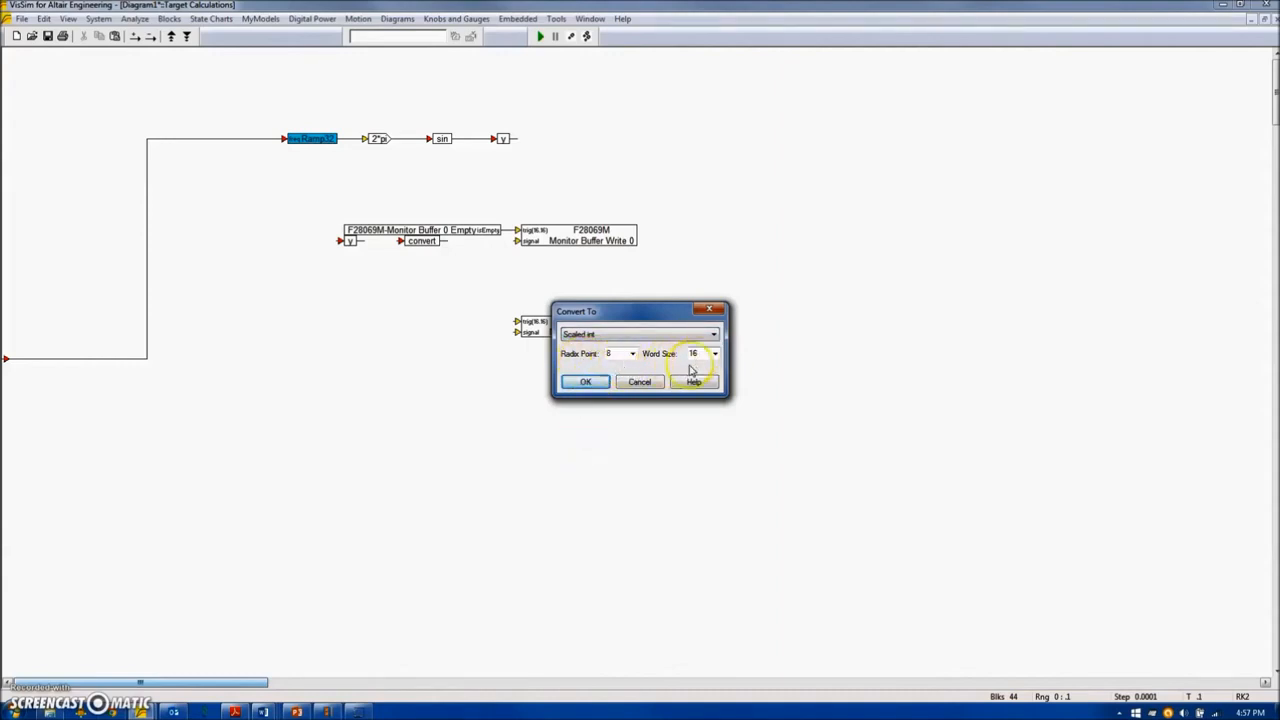
click(592, 384)
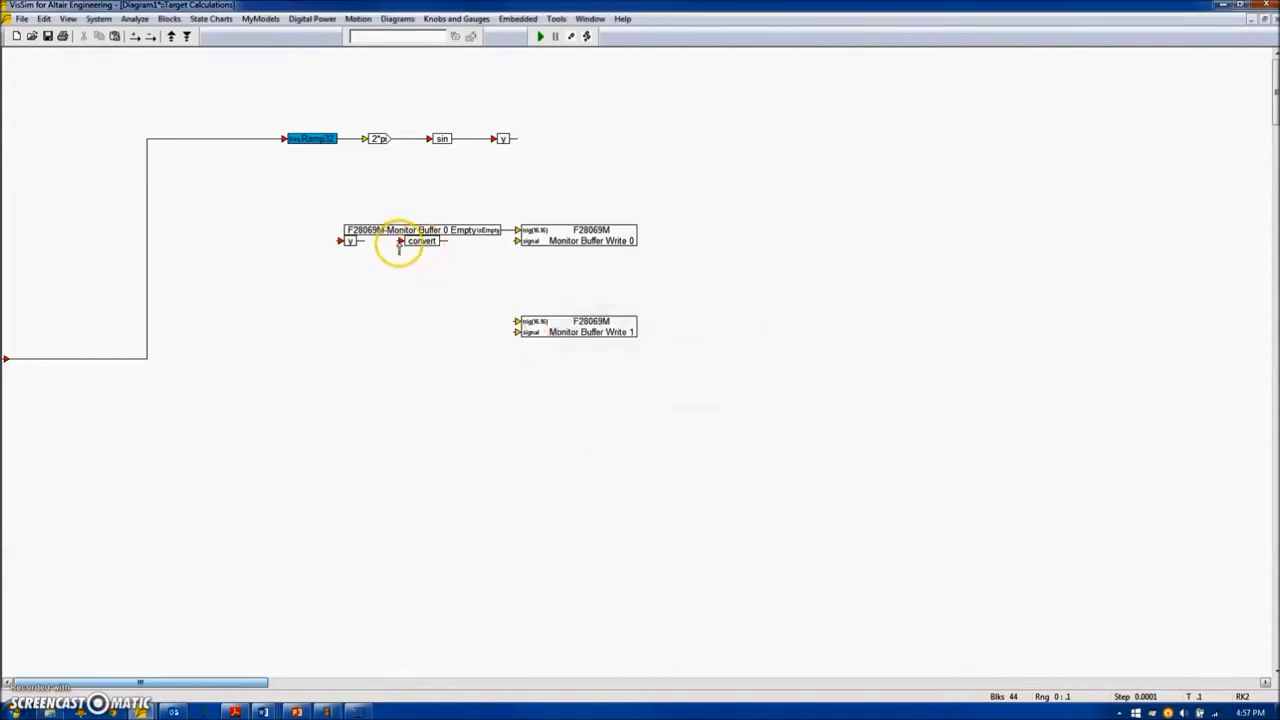
drag(462, 241, 444, 241)
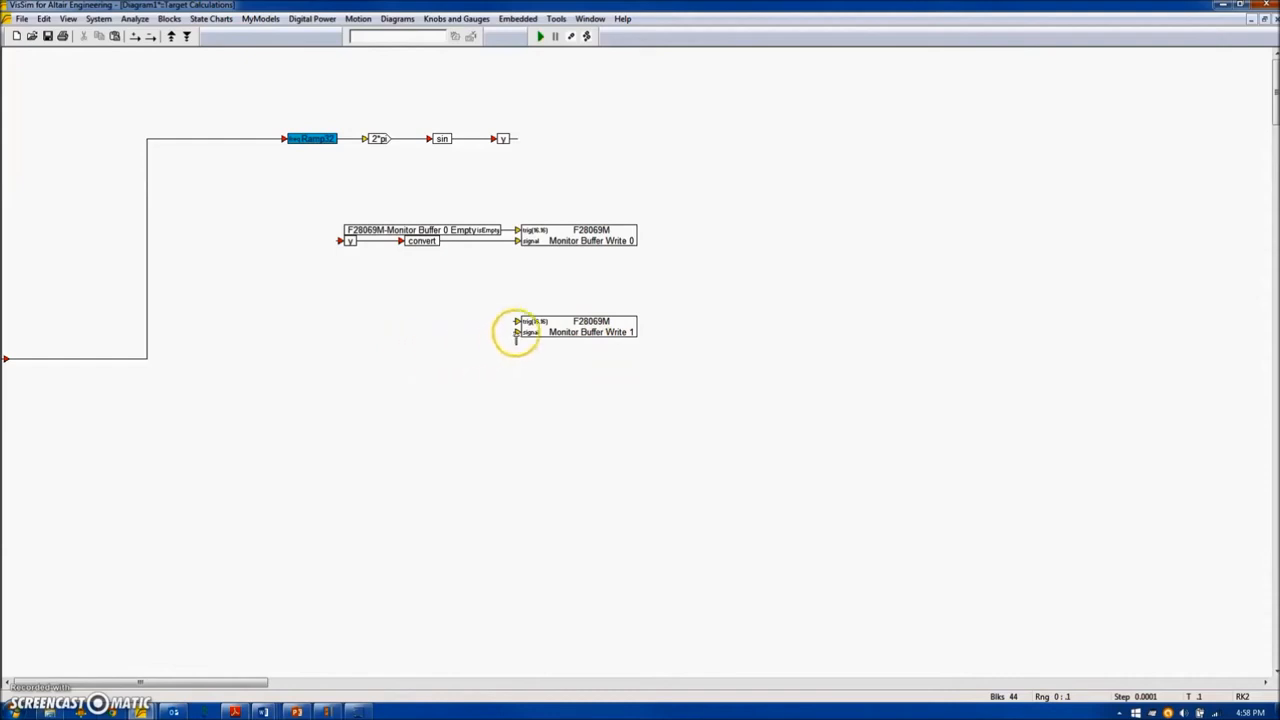
Add a crossDetect block with cross point 0 to the left of Monitor Buffer Write 1, roughly level with its trigger input.
drag(522, 335, 364, 255)
click(169, 19)
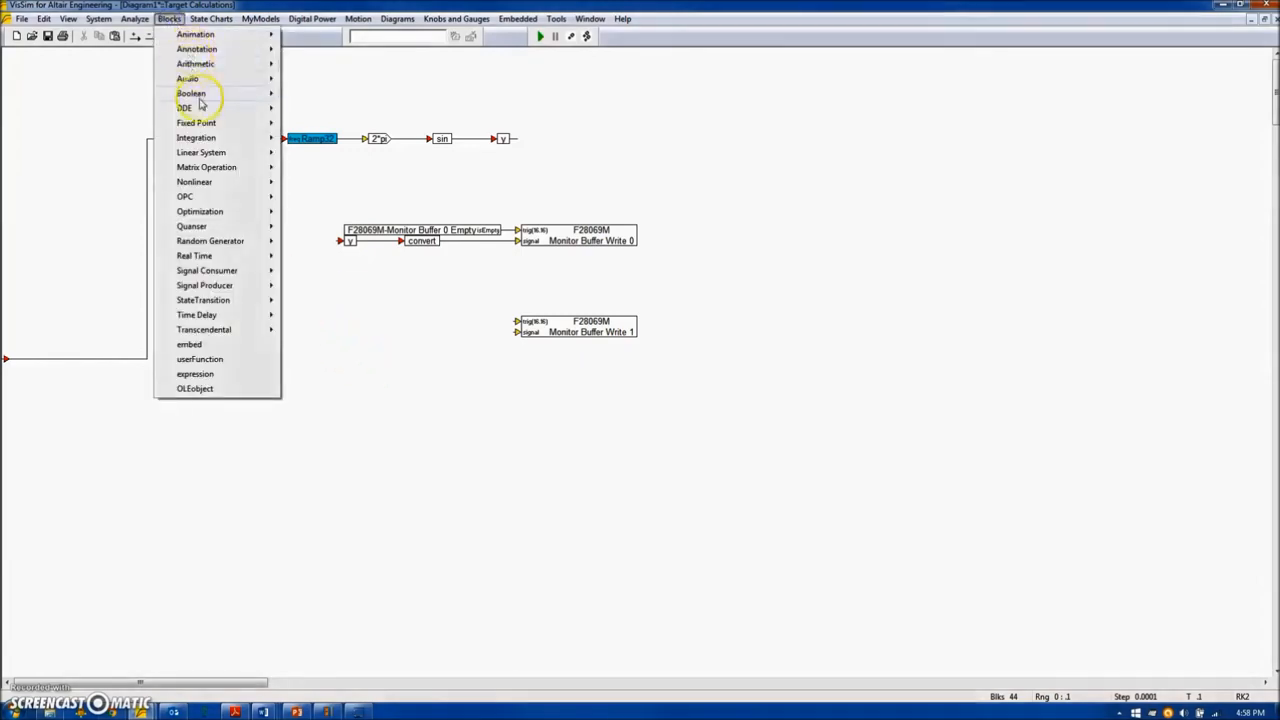
mouse_move(205, 185)
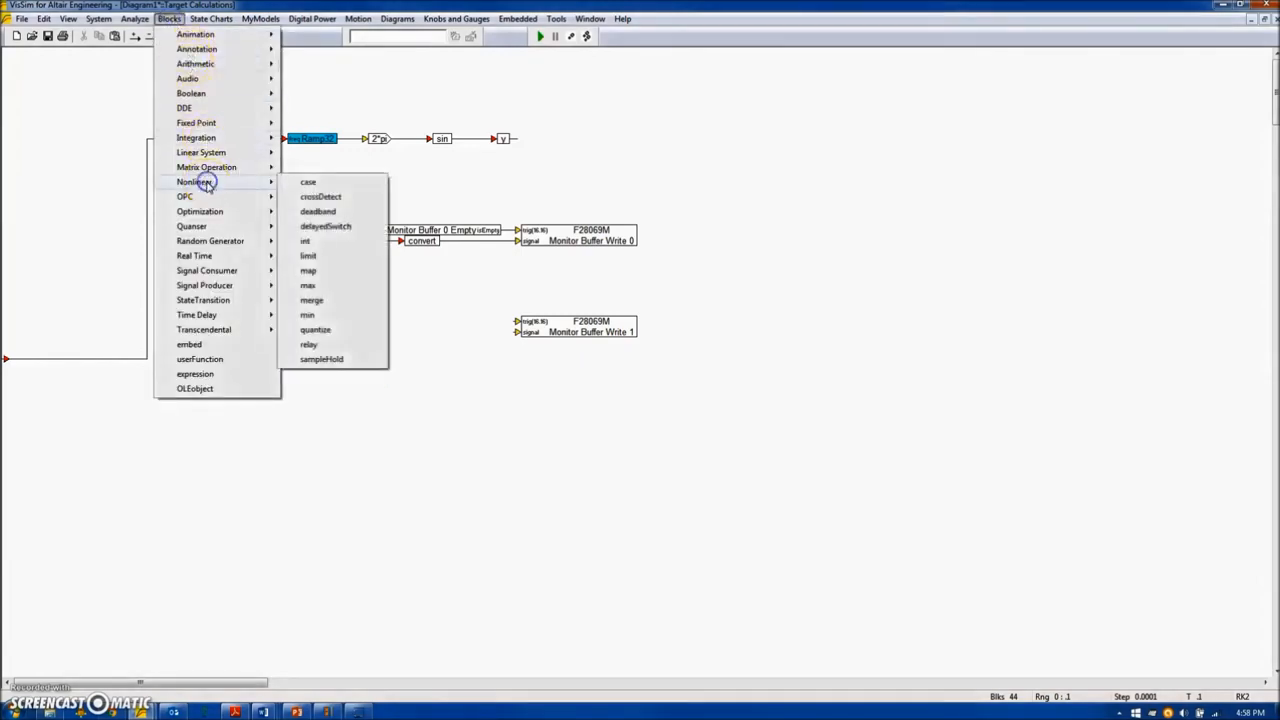
click(321, 197)
click(380, 302)
double_click(414, 304)
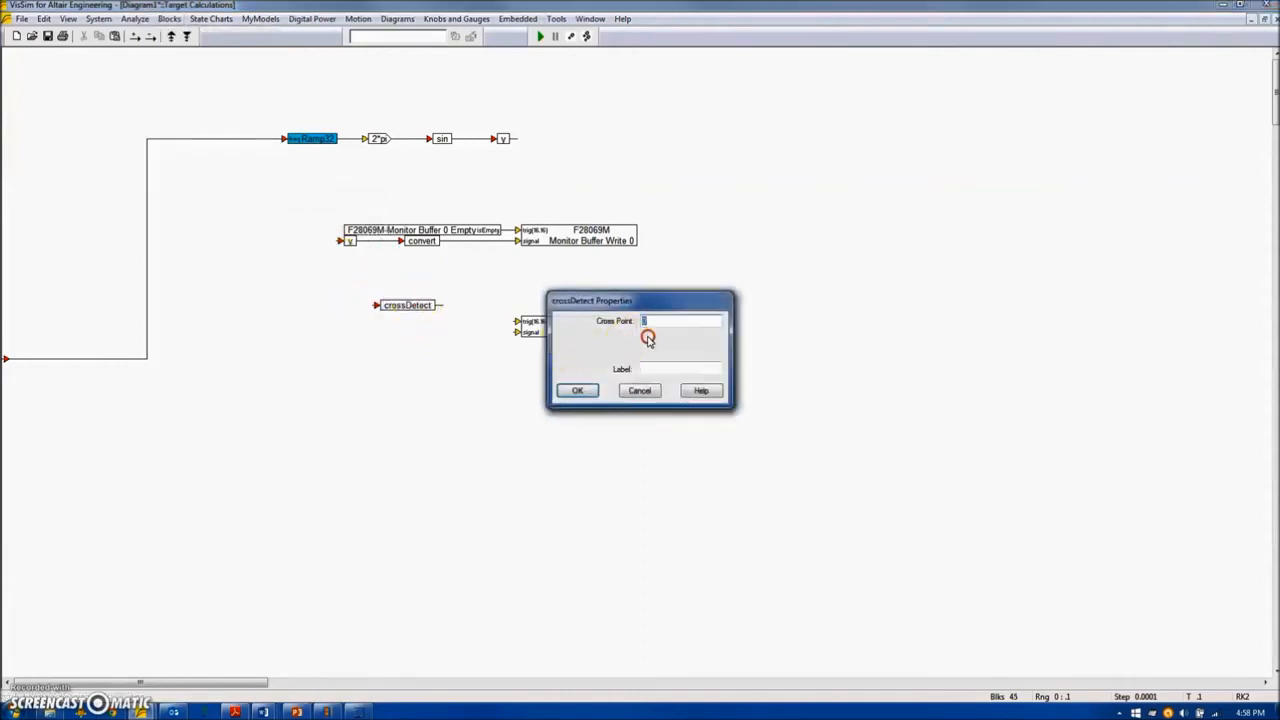
click(576, 391)
drag(417, 302, 420, 316)
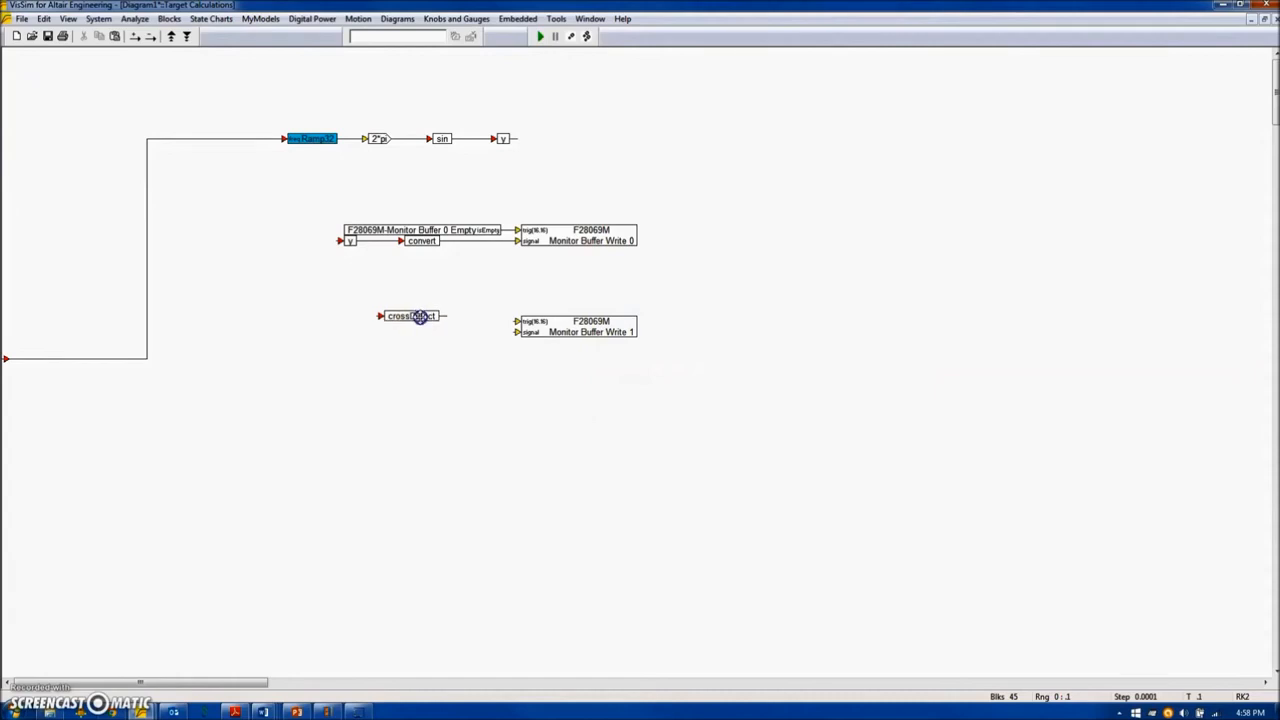
Make room beside Monitor Buffer Write 1, add a limit block with bounds 0 and 1 after crossDetect, and copy the convert block behind it.
drag(533, 326, 577, 326)
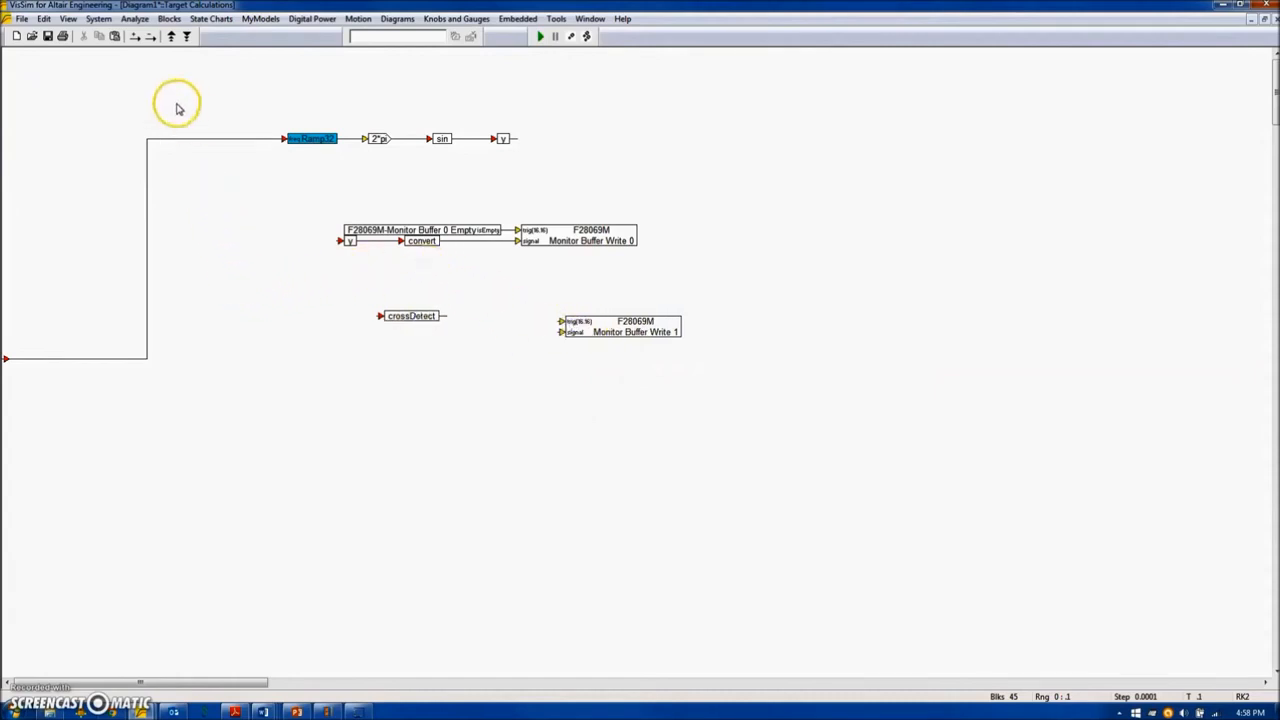
click(169, 19)
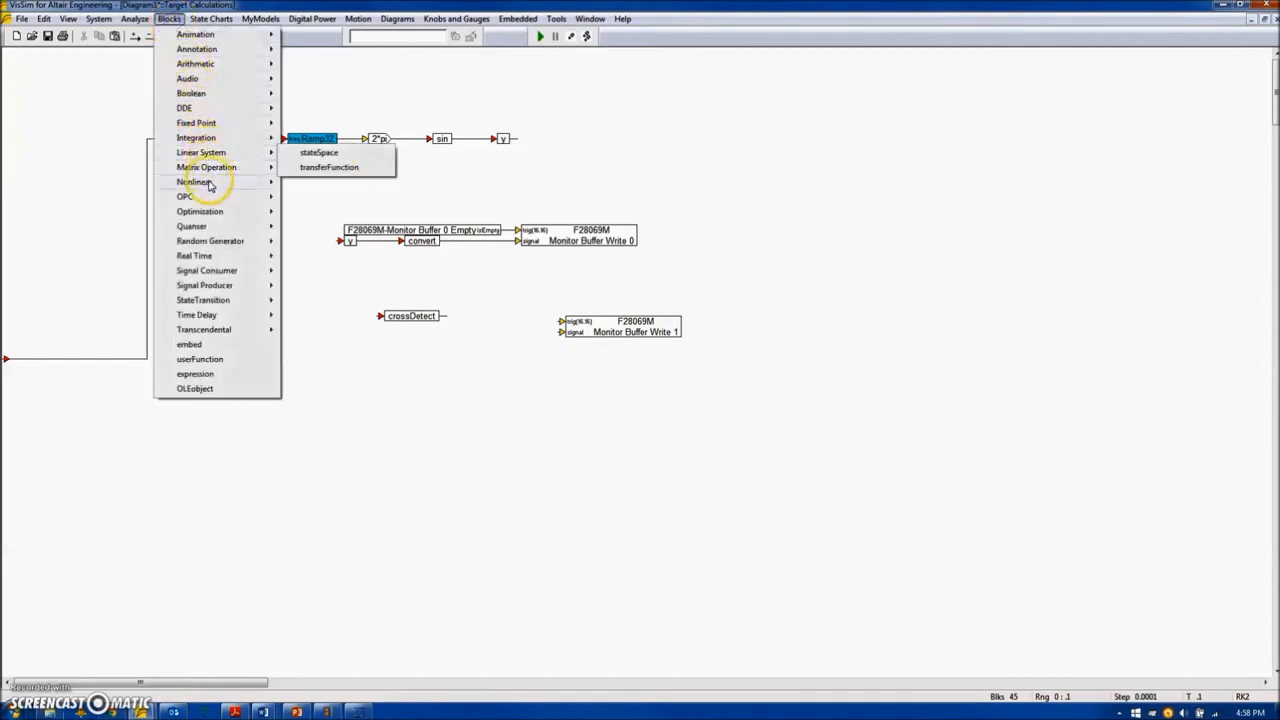
mouse_move(260, 181)
click(318, 255)
click(470, 313)
right_click(483, 316)
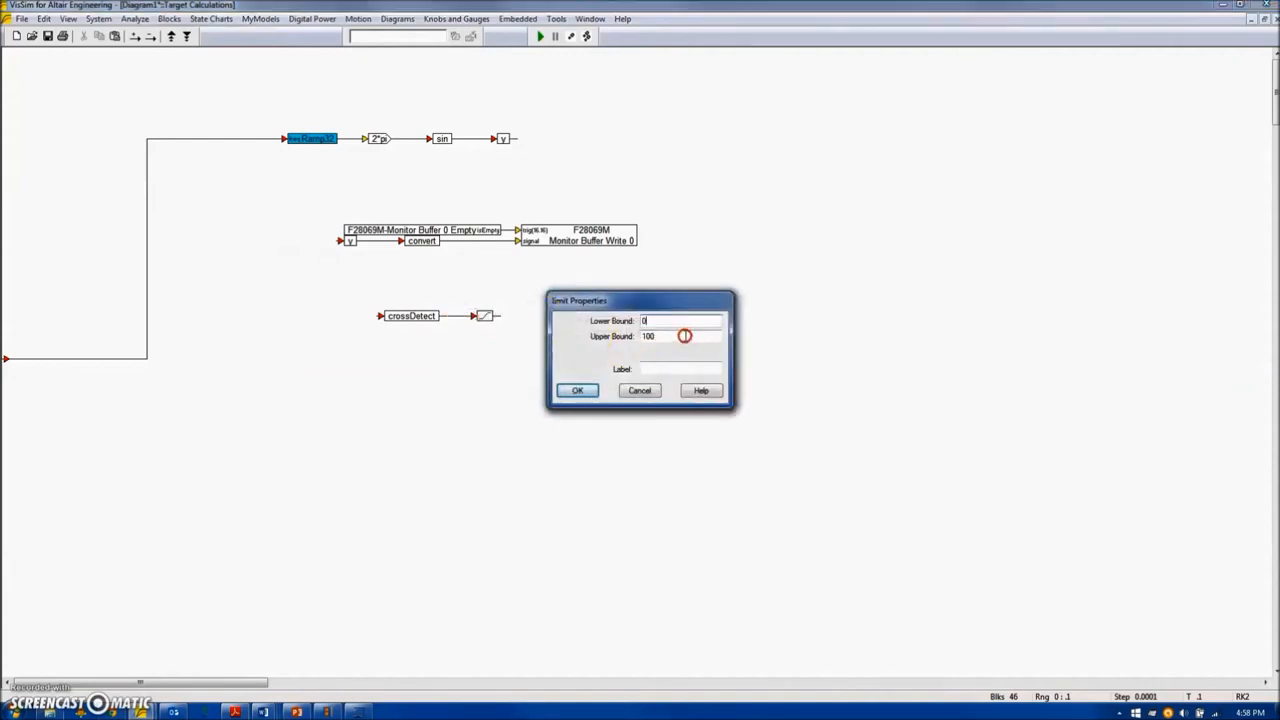
click(574, 392)
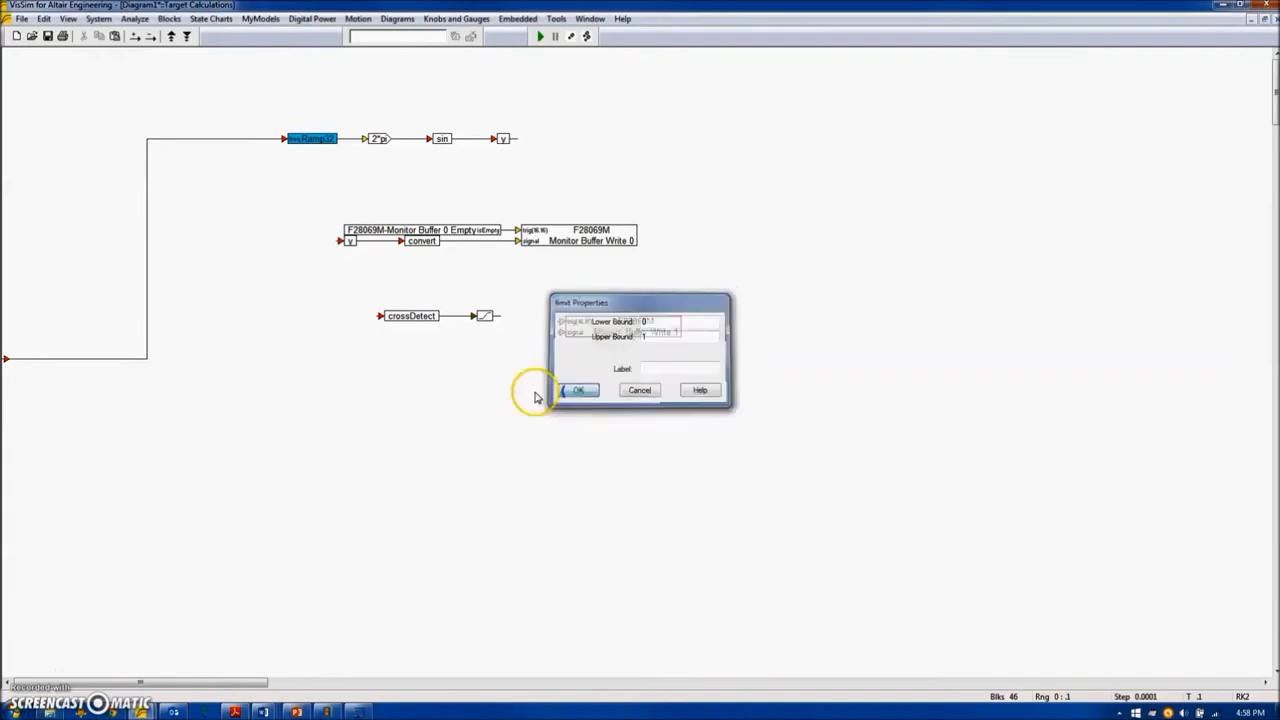
ctrl+shift+click(415, 243)
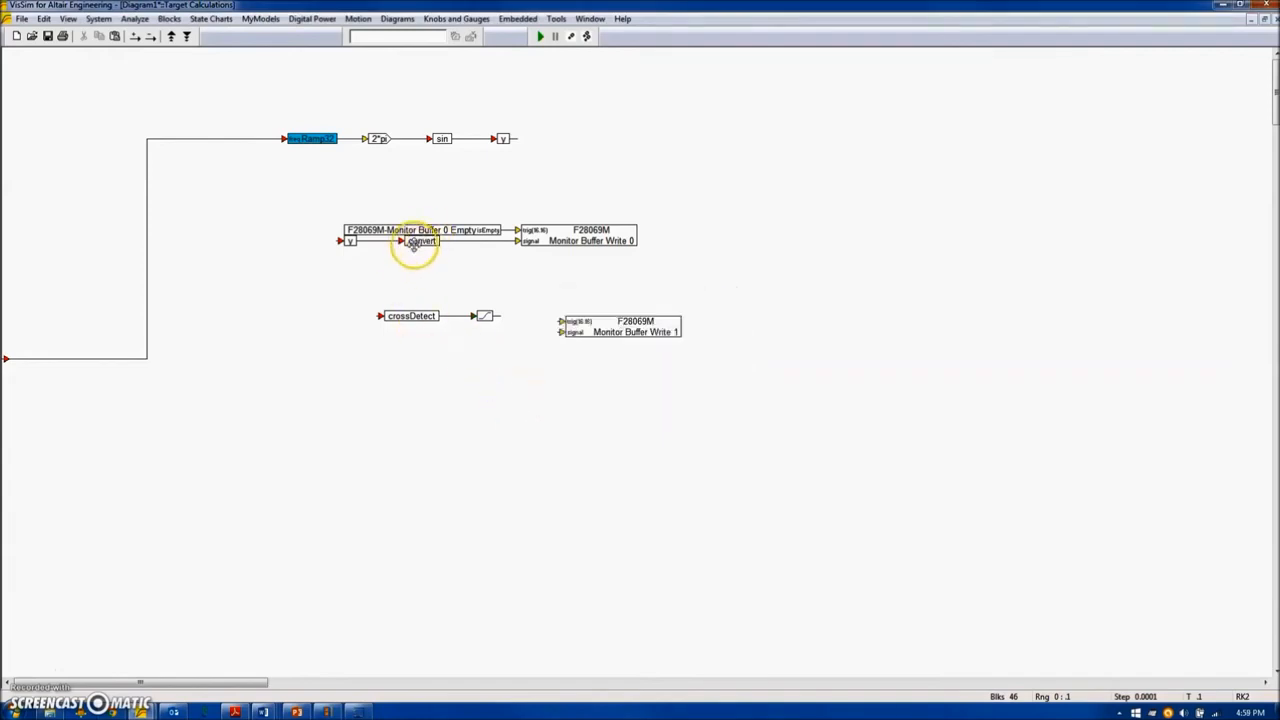
click(508, 312)
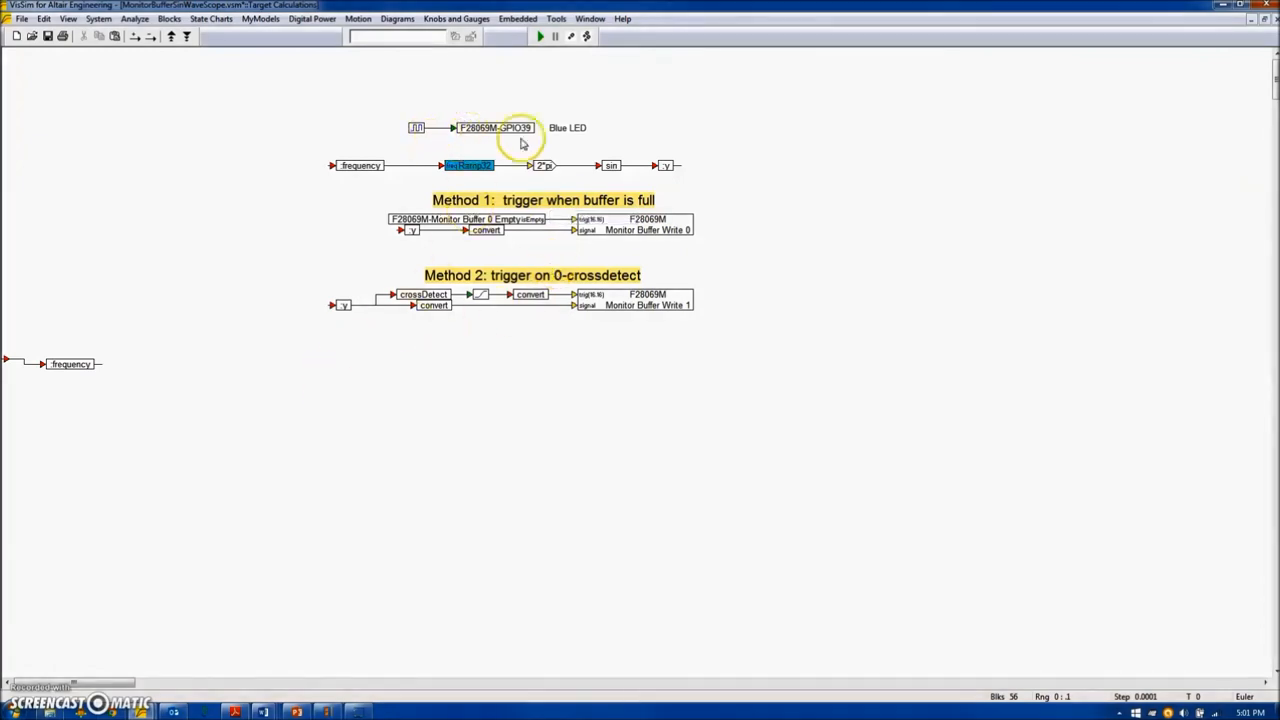
Examine the output channel settings of the F28069M-GPIO39 block that drives the blue LED.
click(418, 130)
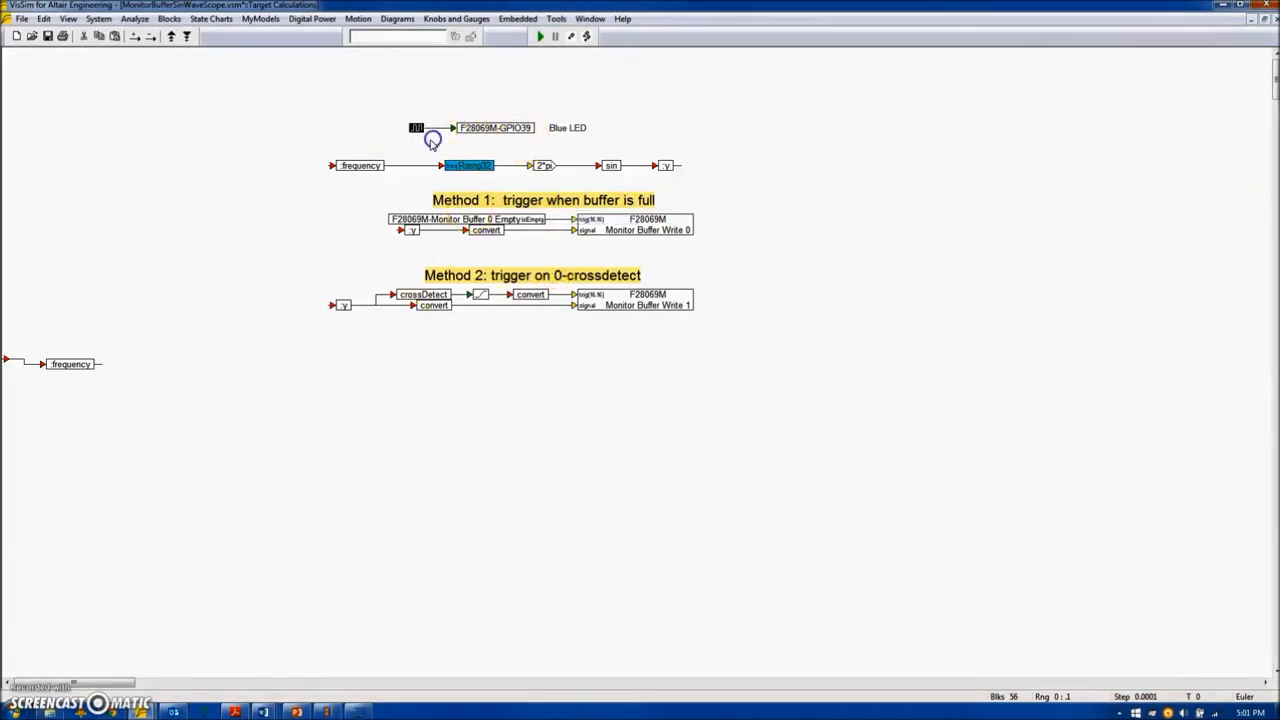
right_click(515, 130)
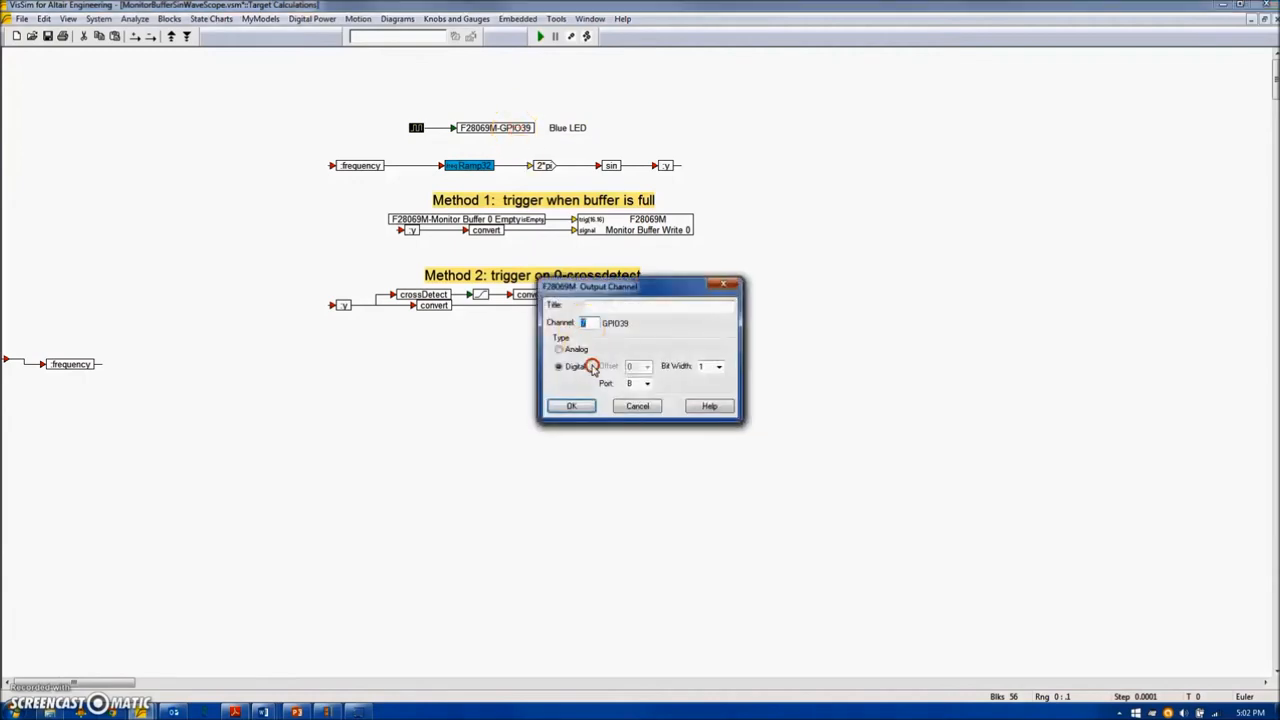
click(638, 407)
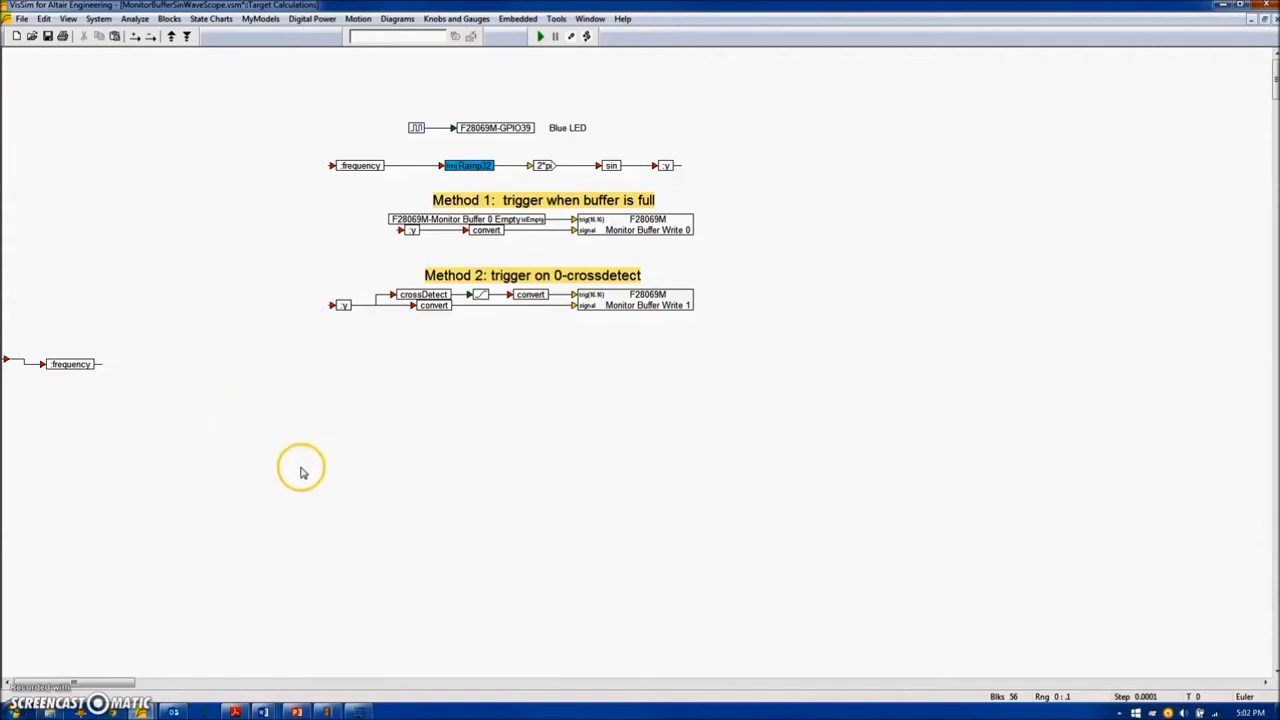
Align the frequency variable with the compound's input pin and return to the top-level diagram.
drag(71, 364, 77, 359)
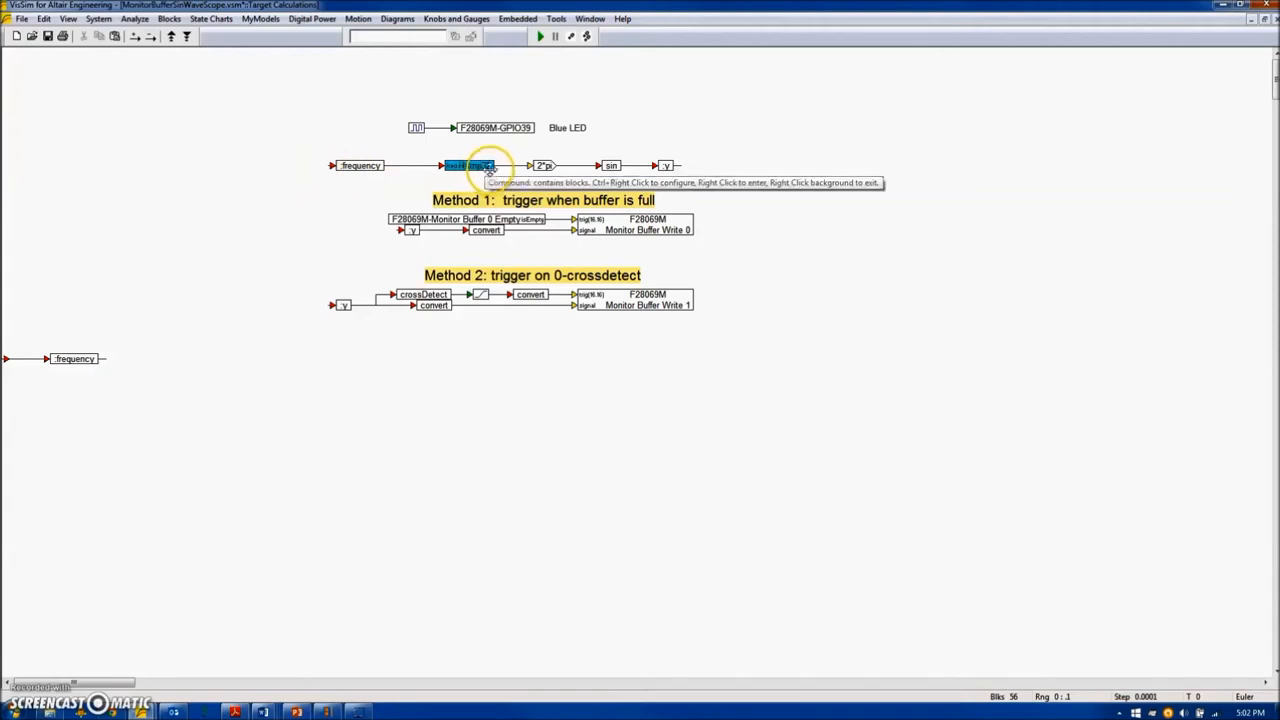
right_click(324, 438)
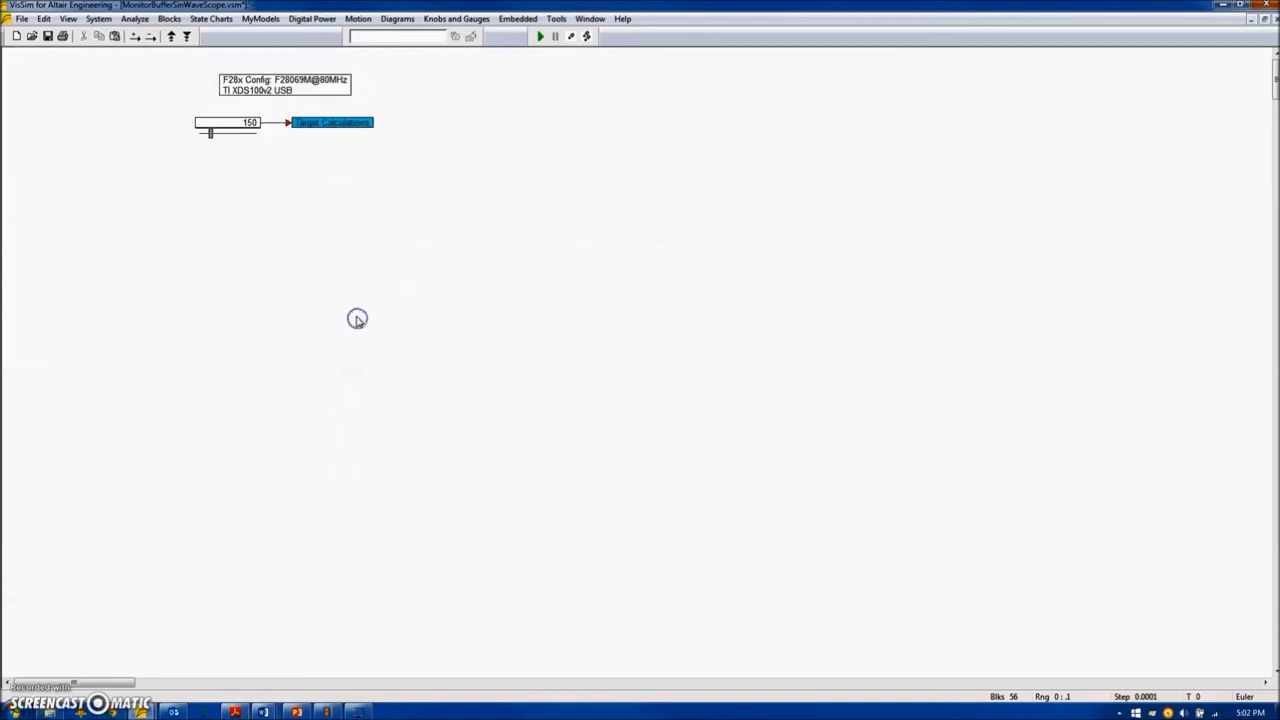
Compile the Target Calculations compound for the F280X target with MonitorBufferSinWaveScope.c as the result file, and close code generation.
click(426, 113)
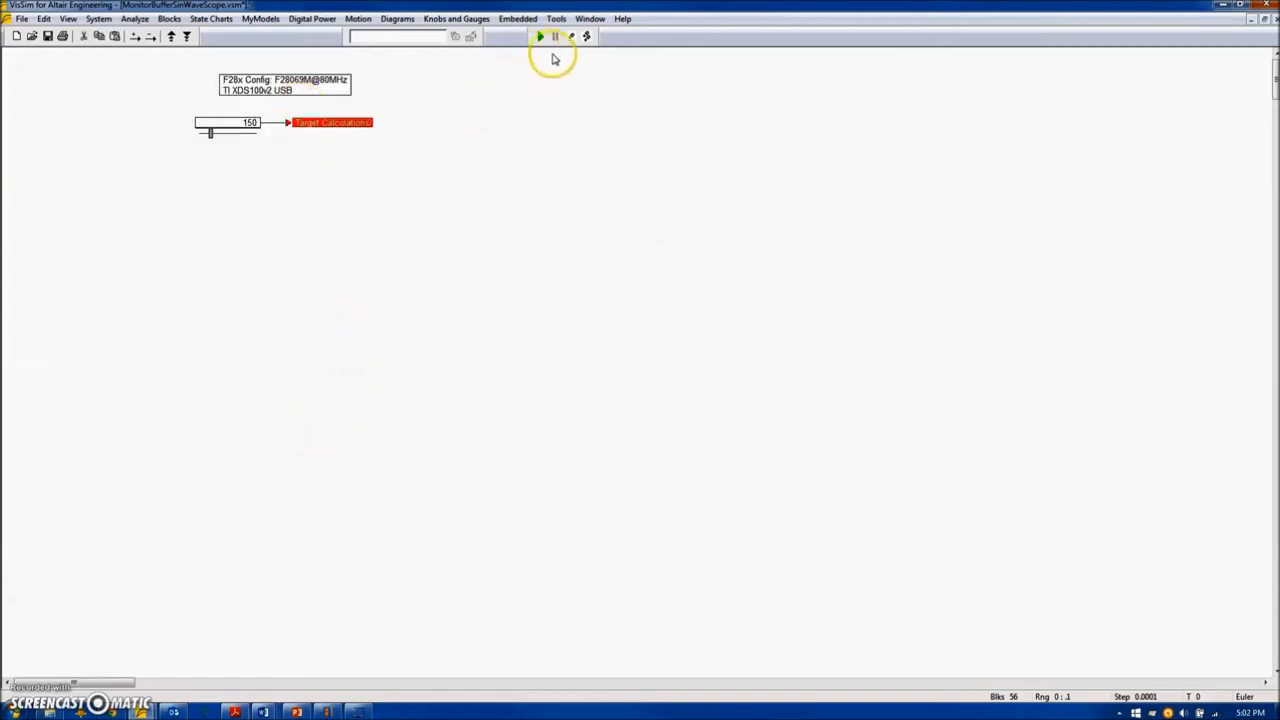
click(567, 23)
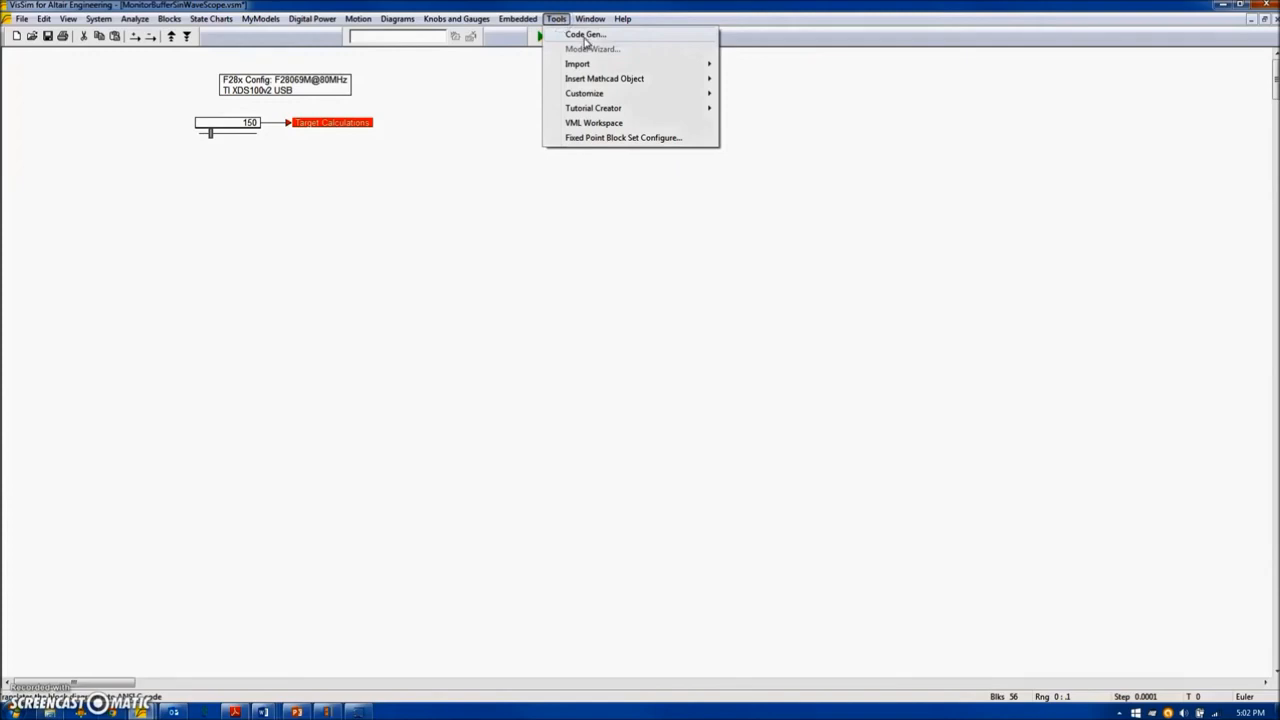
click(585, 36)
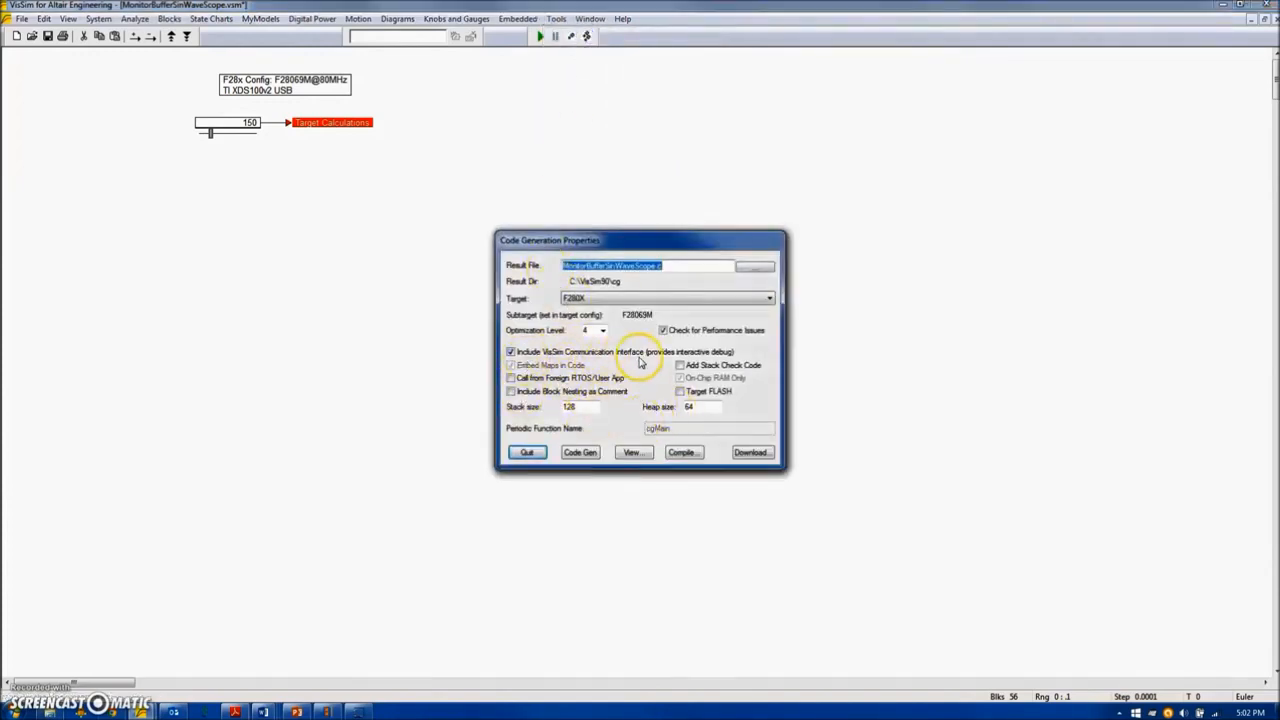
click(680, 453)
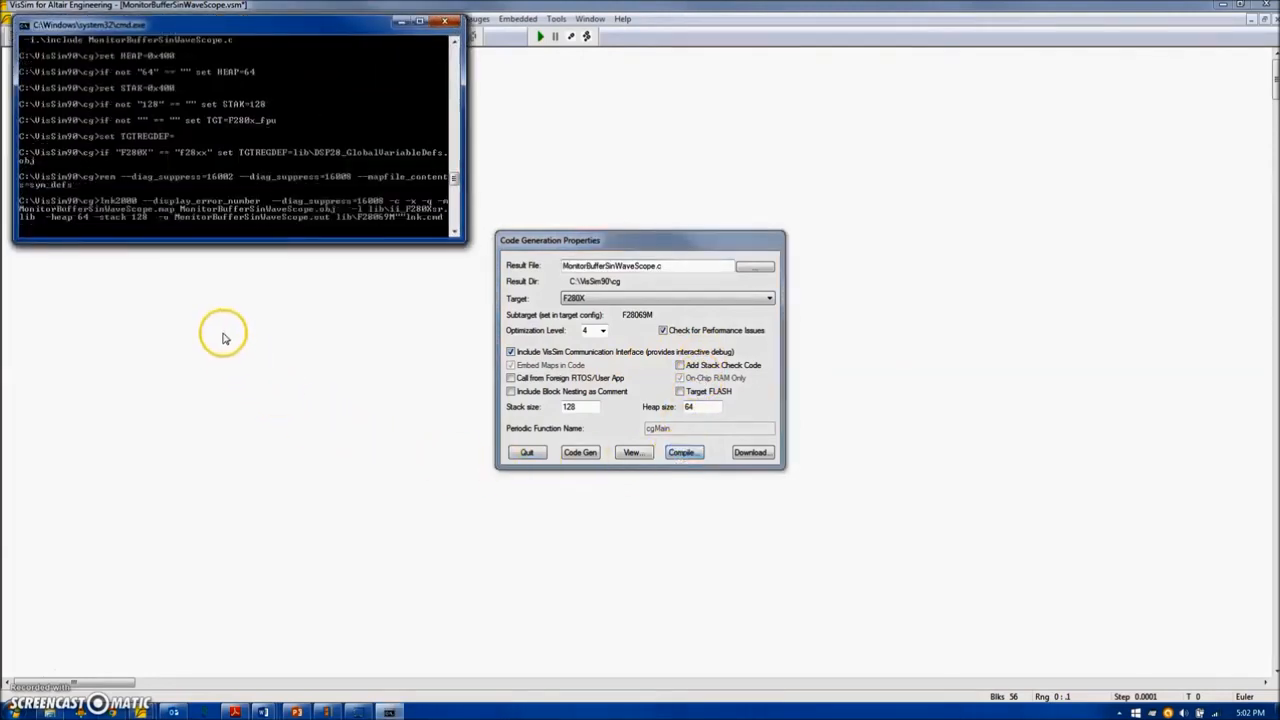
click(527, 453)
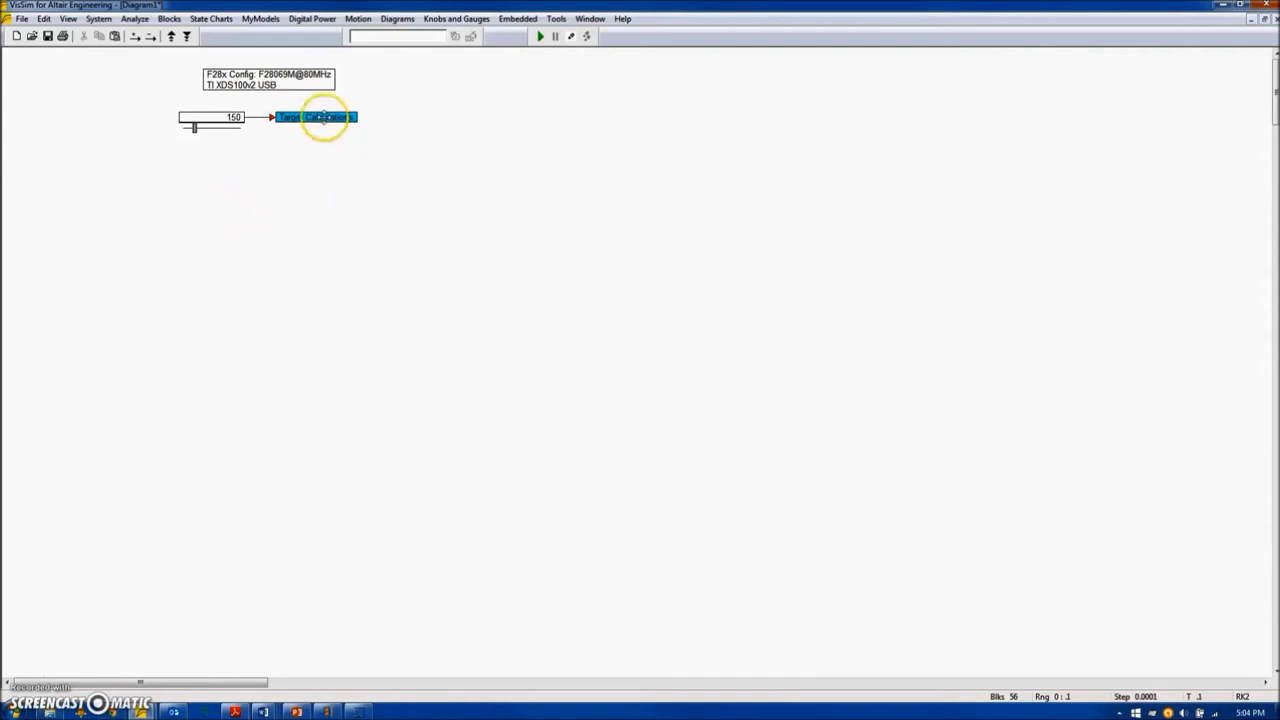
Replace the Target Calculations compound in Diagram1 with a Piccolo Target Interface block next to the slider.
click(342, 120)
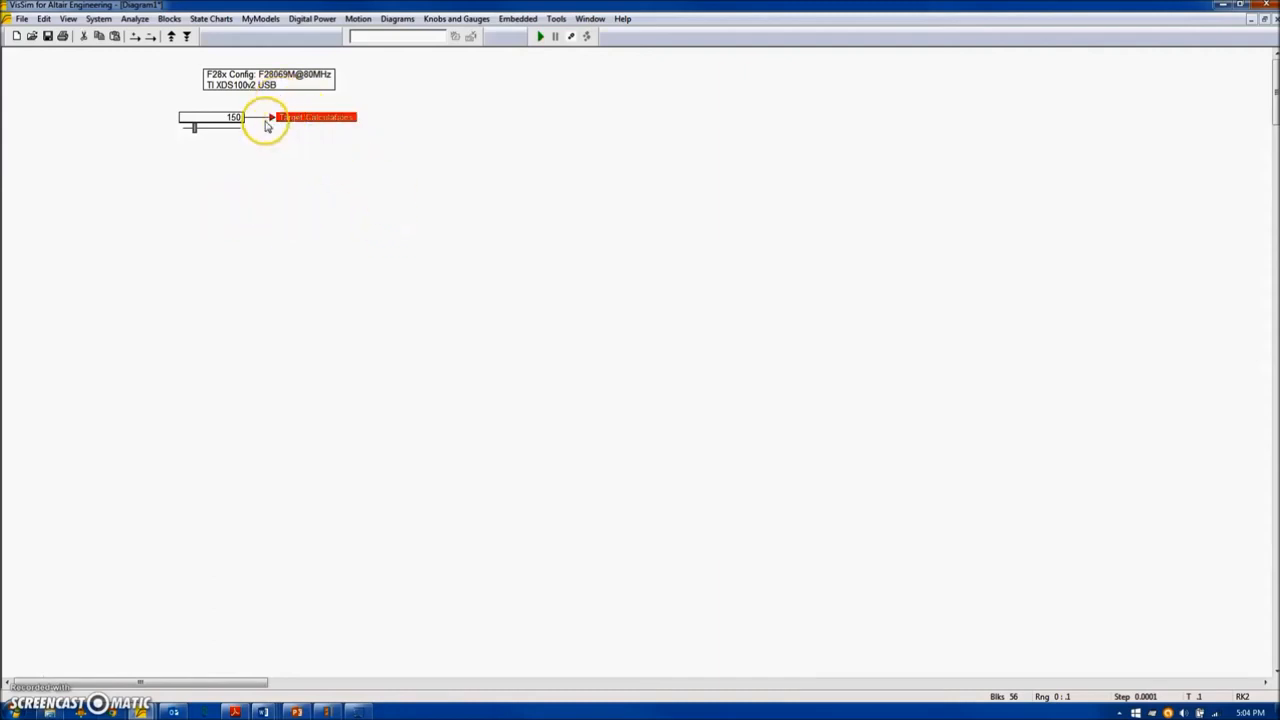
key(Delete)
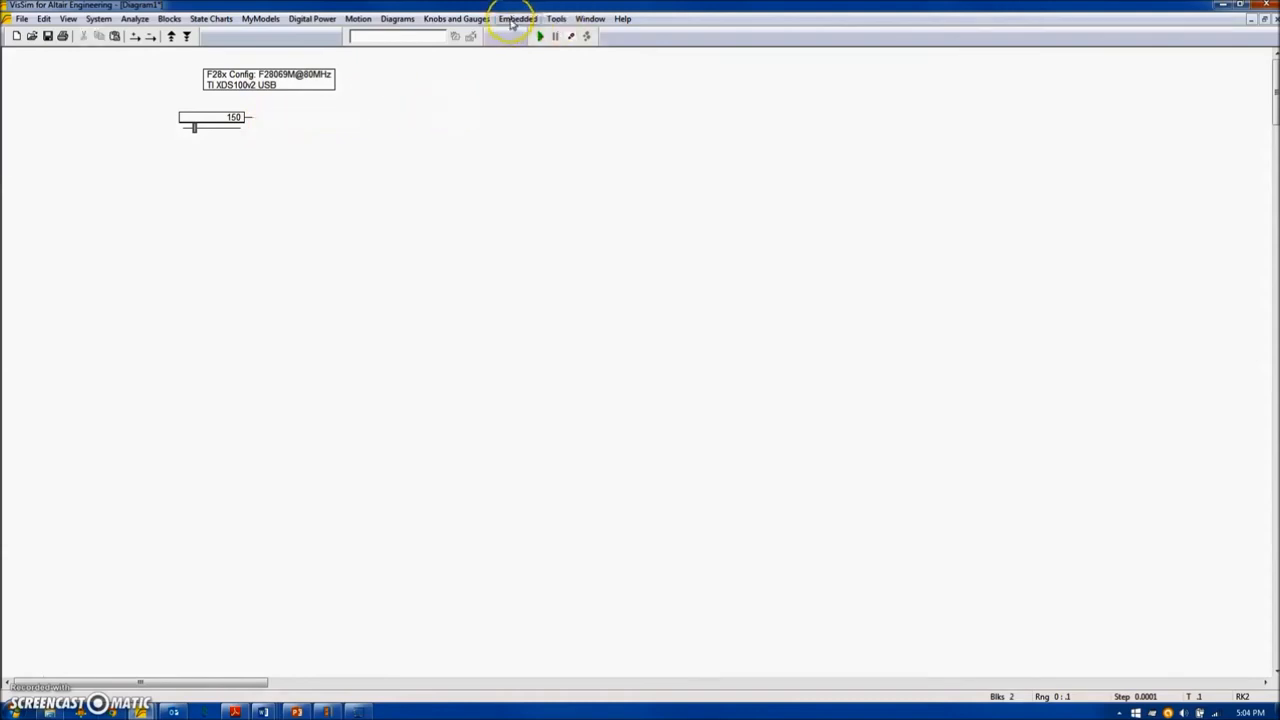
click(514, 19)
mouse_move(530, 122)
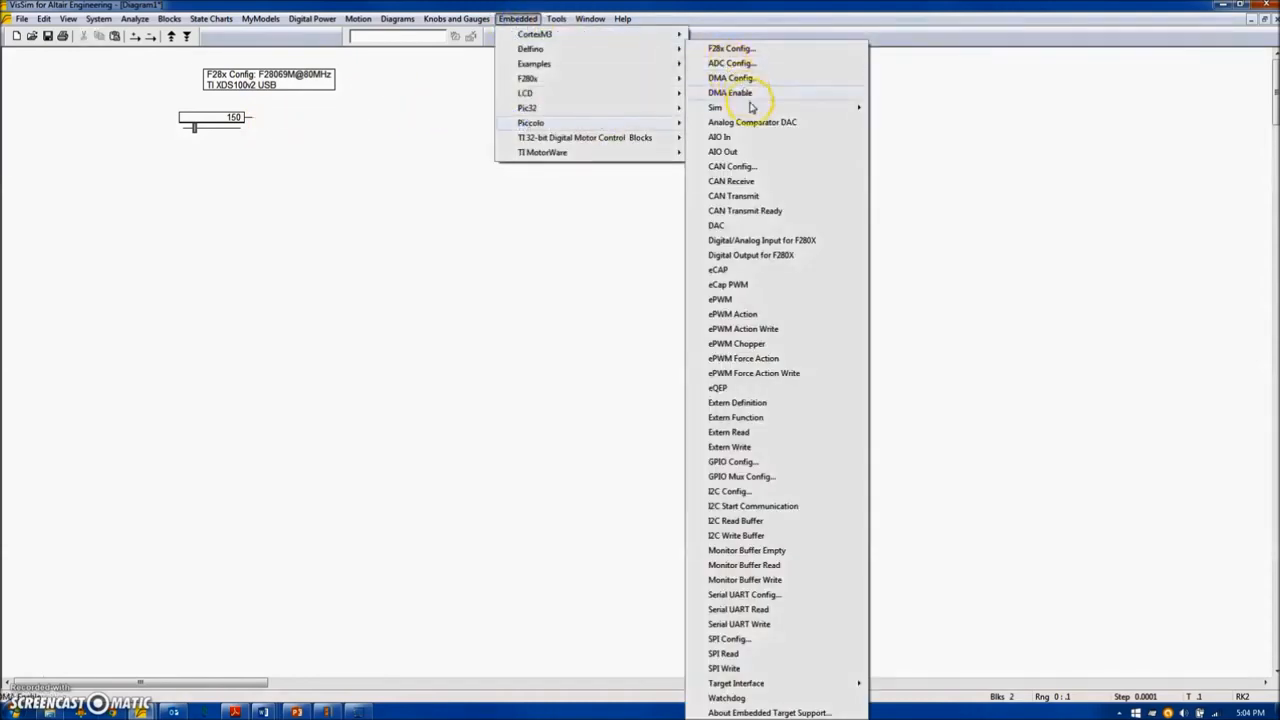
mouse_move(730, 684)
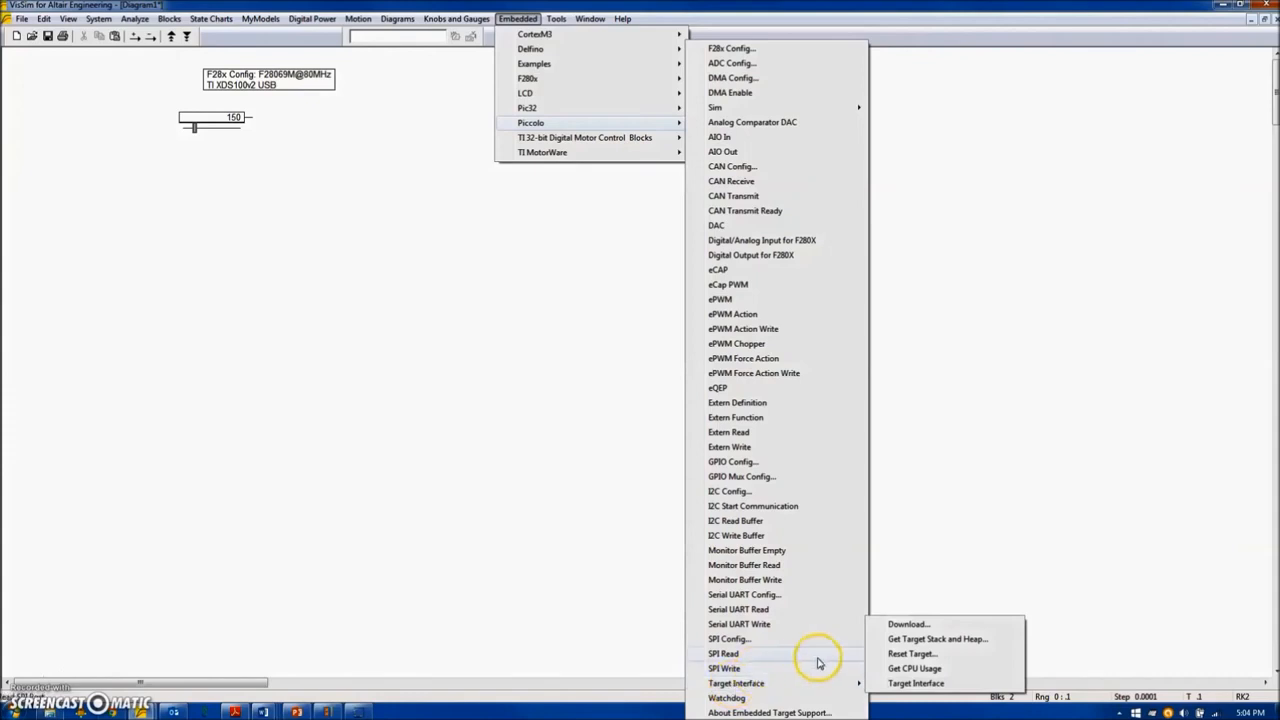
click(930, 687)
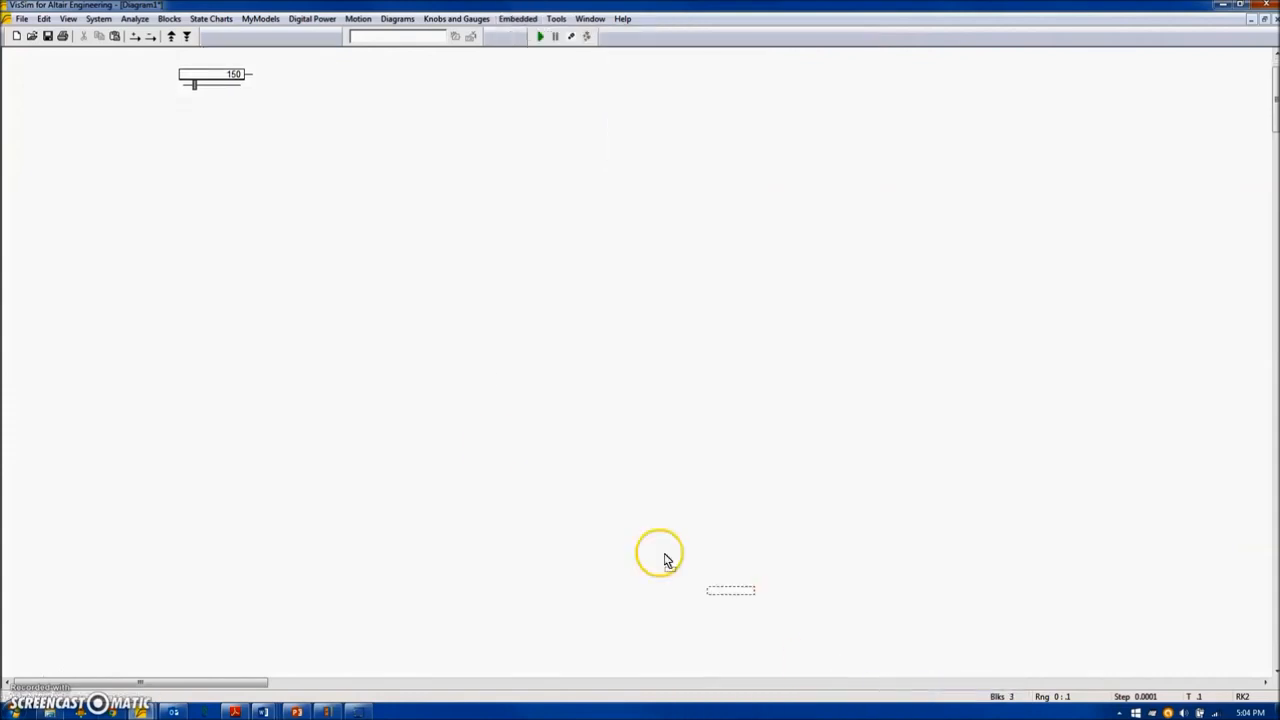
click(304, 119)
Configure the target interface to use MonitorBufferSinWaveScope.out with CPU utilization shown, and connect the slider to its input.
right_click(304, 119)
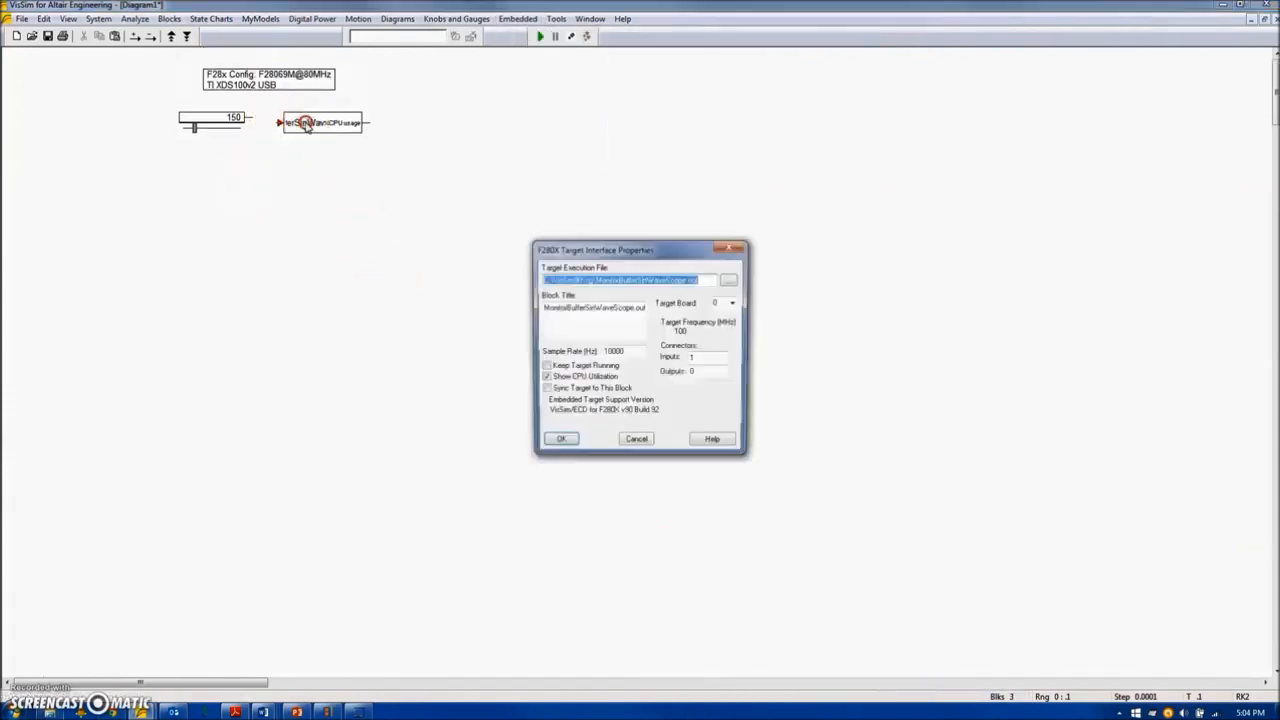
click(733, 282)
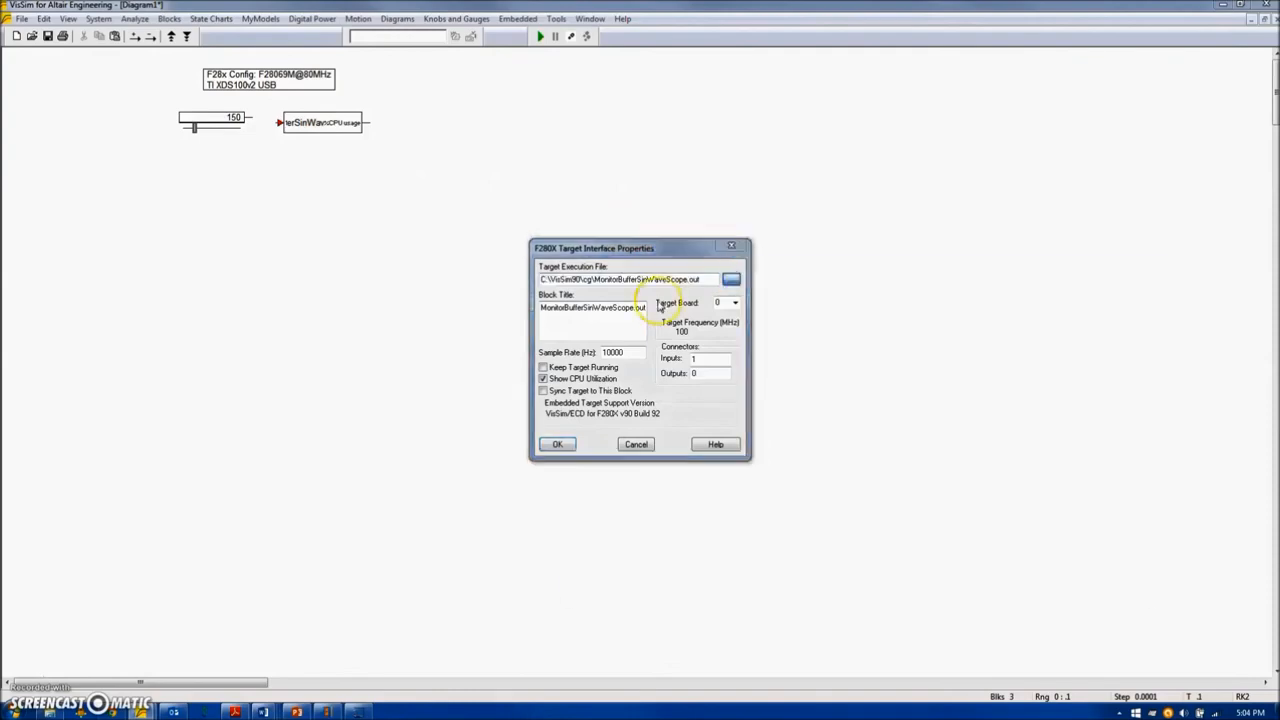
click(1059, 601)
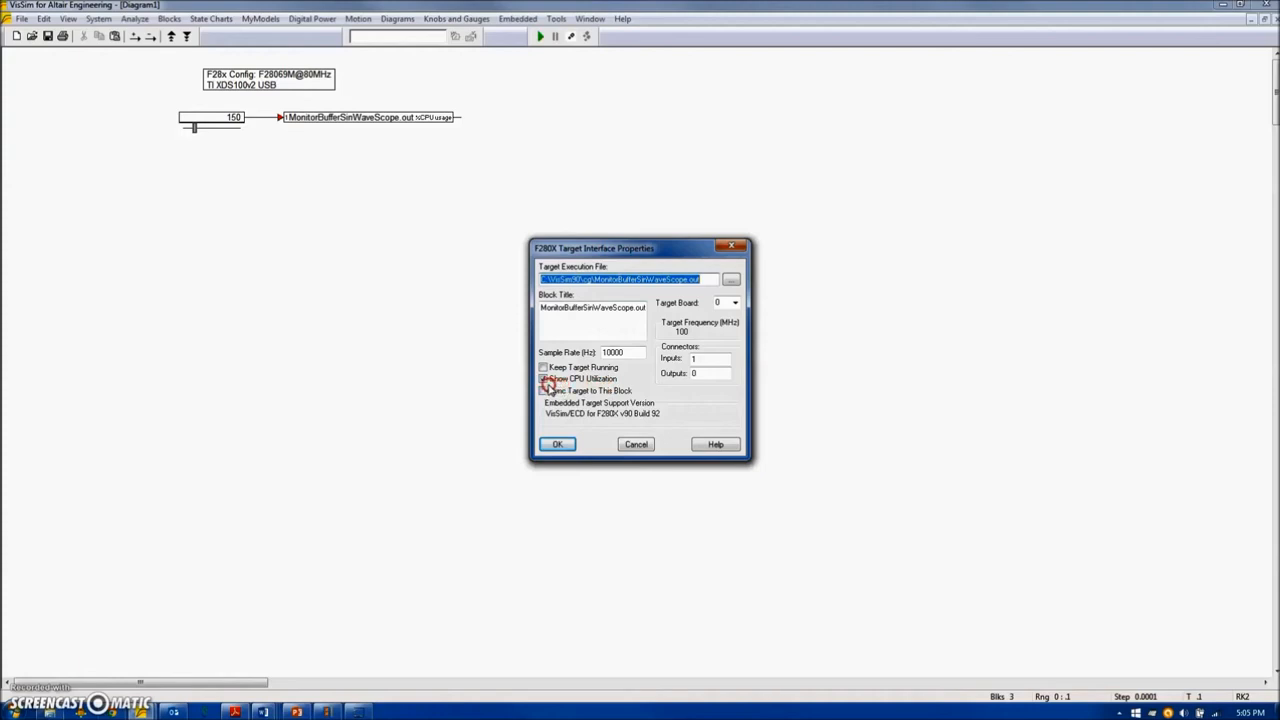
click(559, 446)
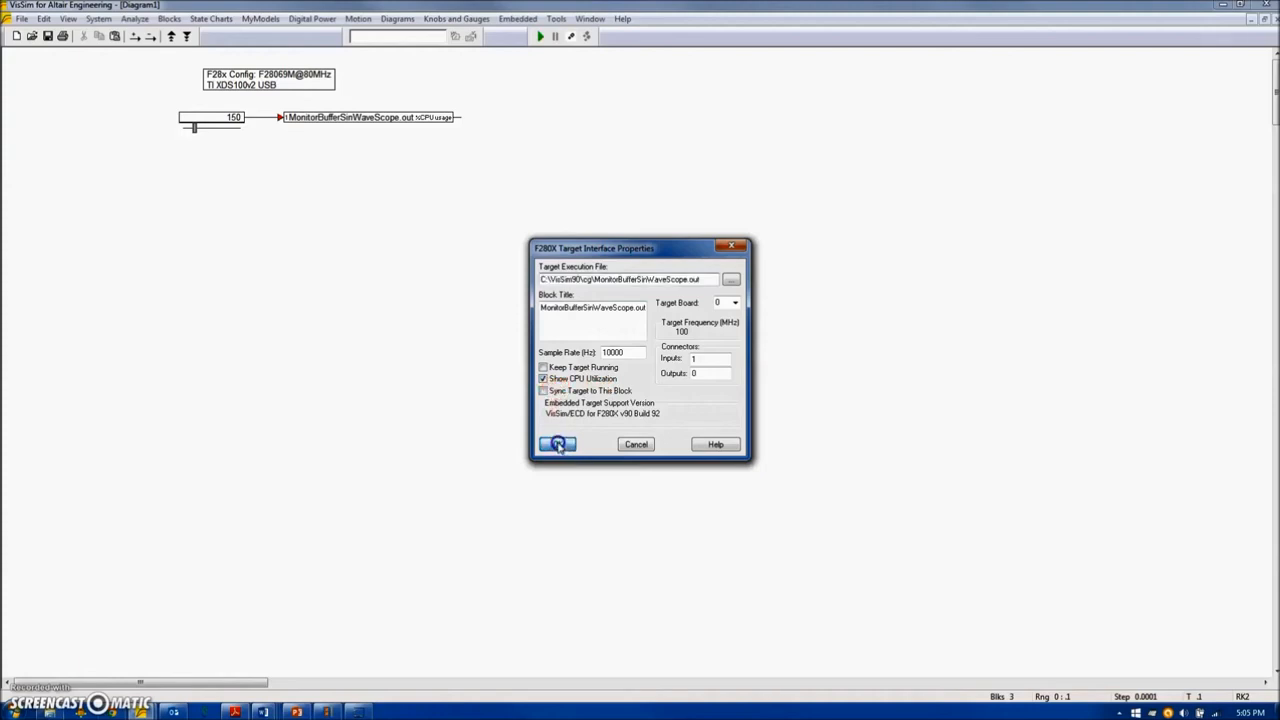
Add a display block and connect it to the target interface's CPU usage output.
click(170, 19)
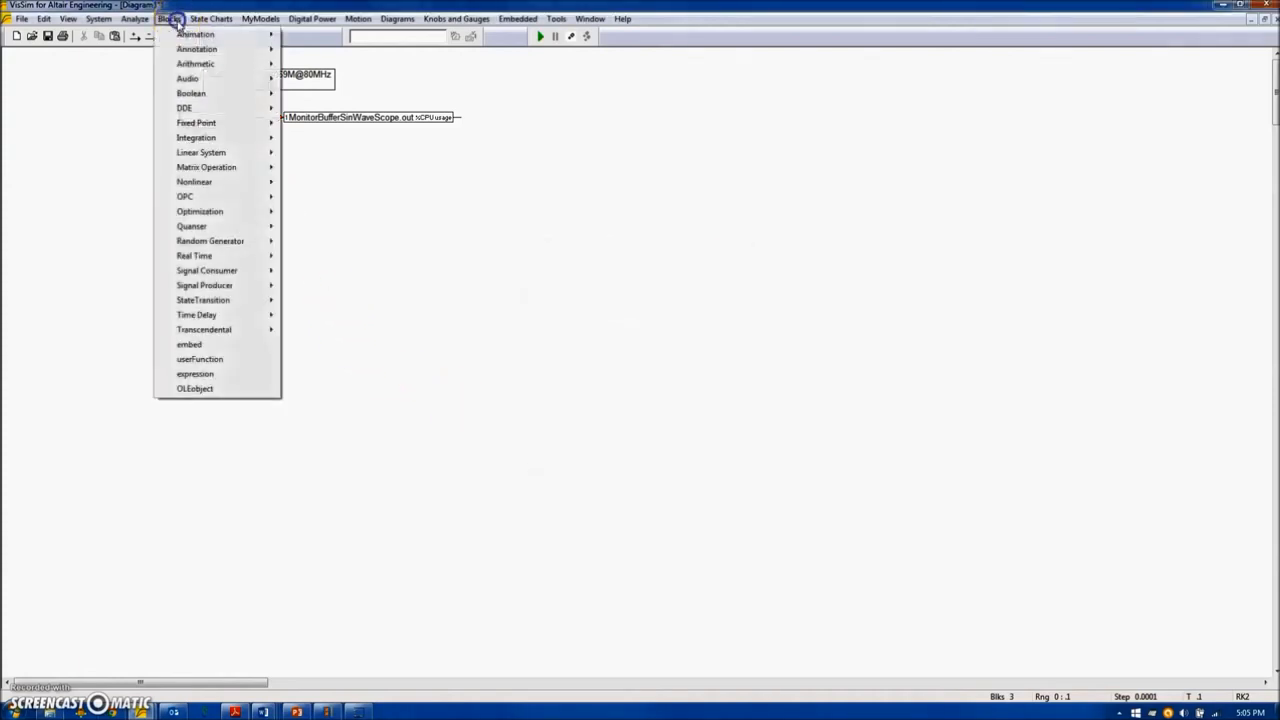
mouse_move(236, 272)
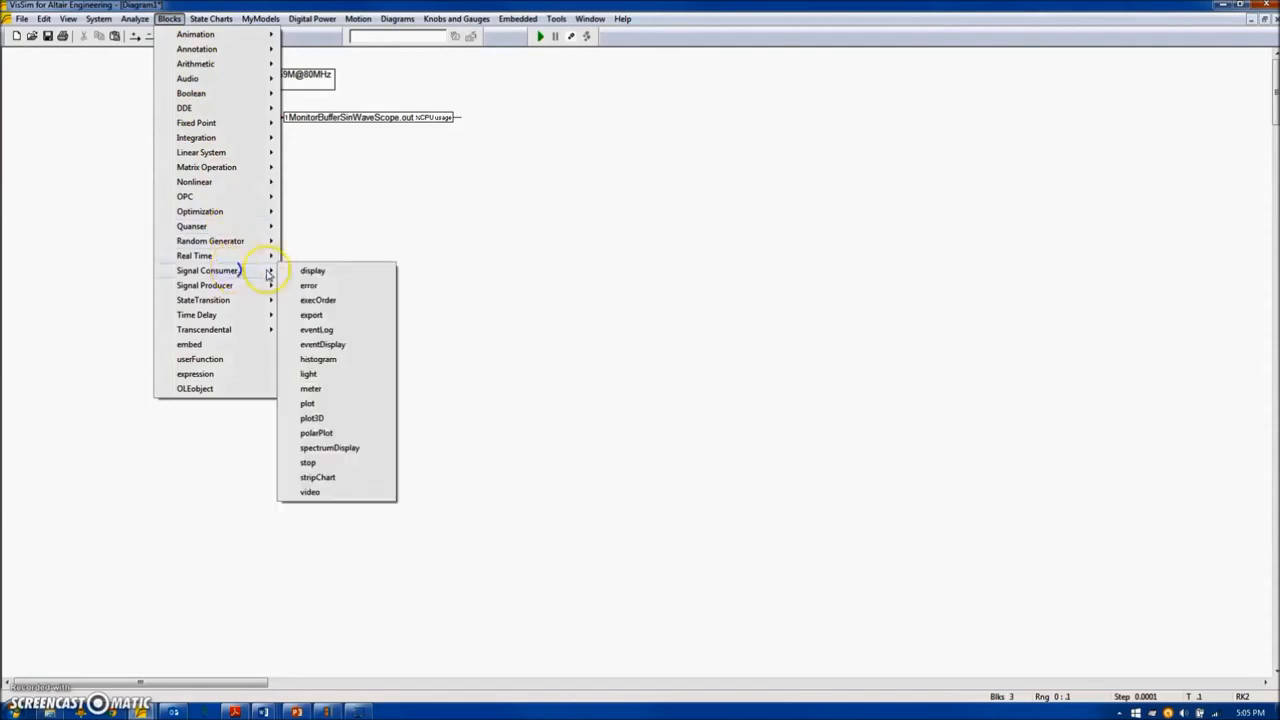
click(313, 272)
click(486, 118)
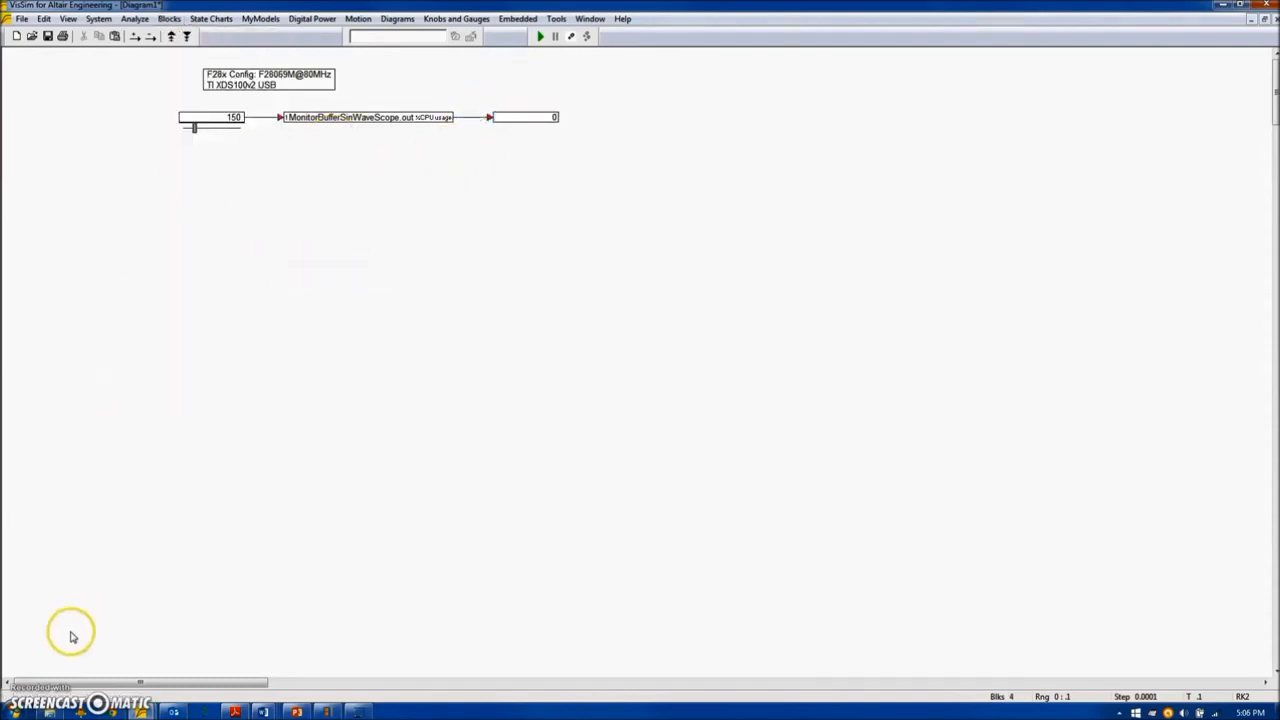
Place two Piccolo Monitor Buffer Read blocks, one above the other, below the slider.
click(518, 19)
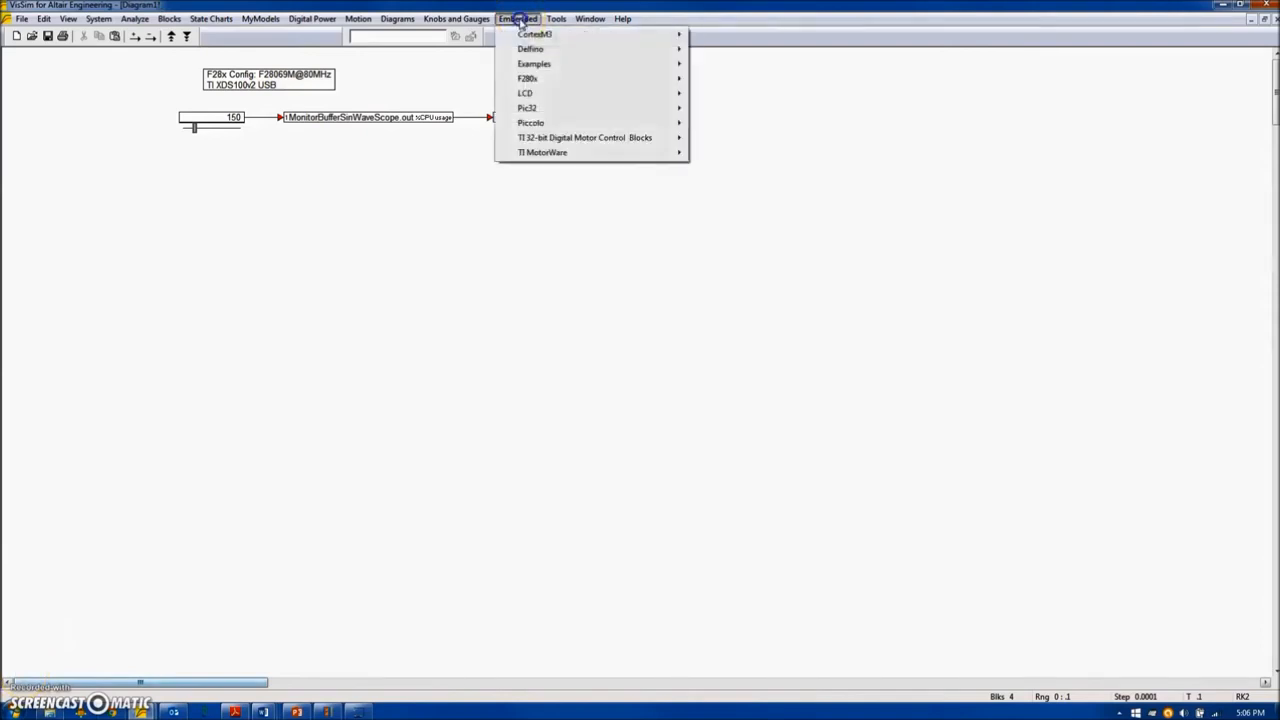
mouse_move(526, 122)
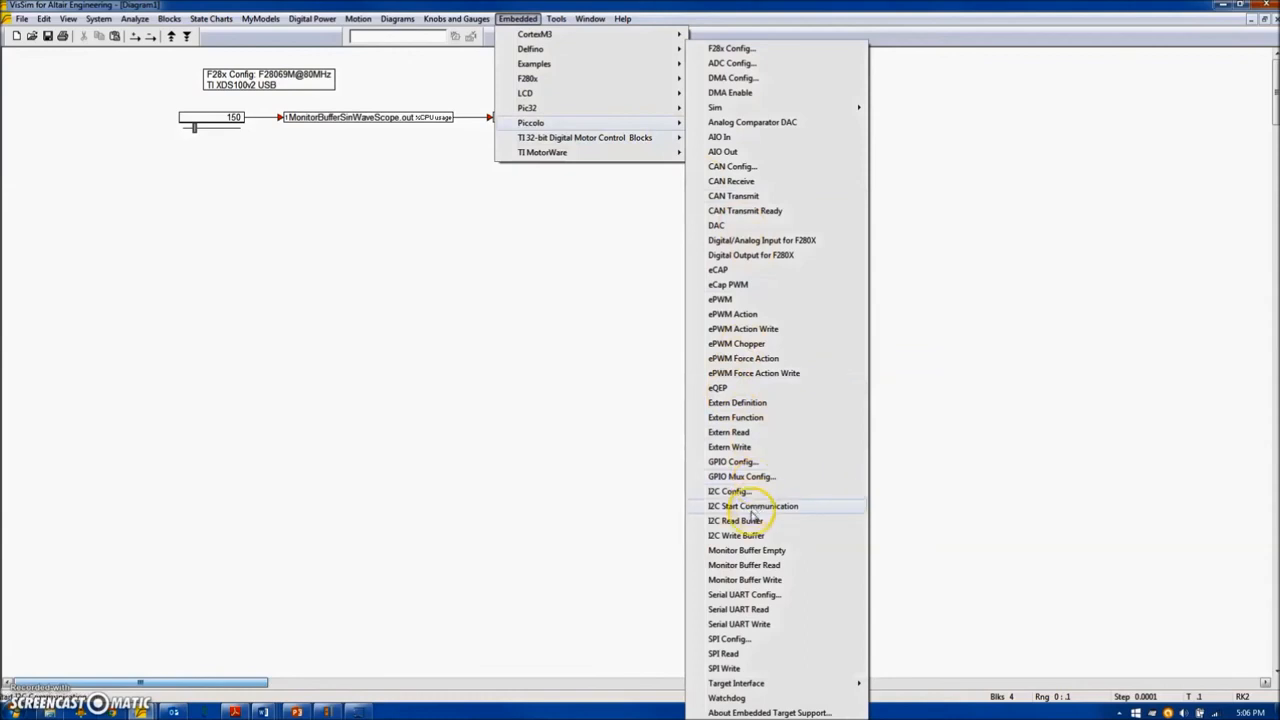
click(766, 565)
click(190, 227)
ctrl+shift+click(231, 236)
click(182, 300)
drag(224, 236, 222, 220)
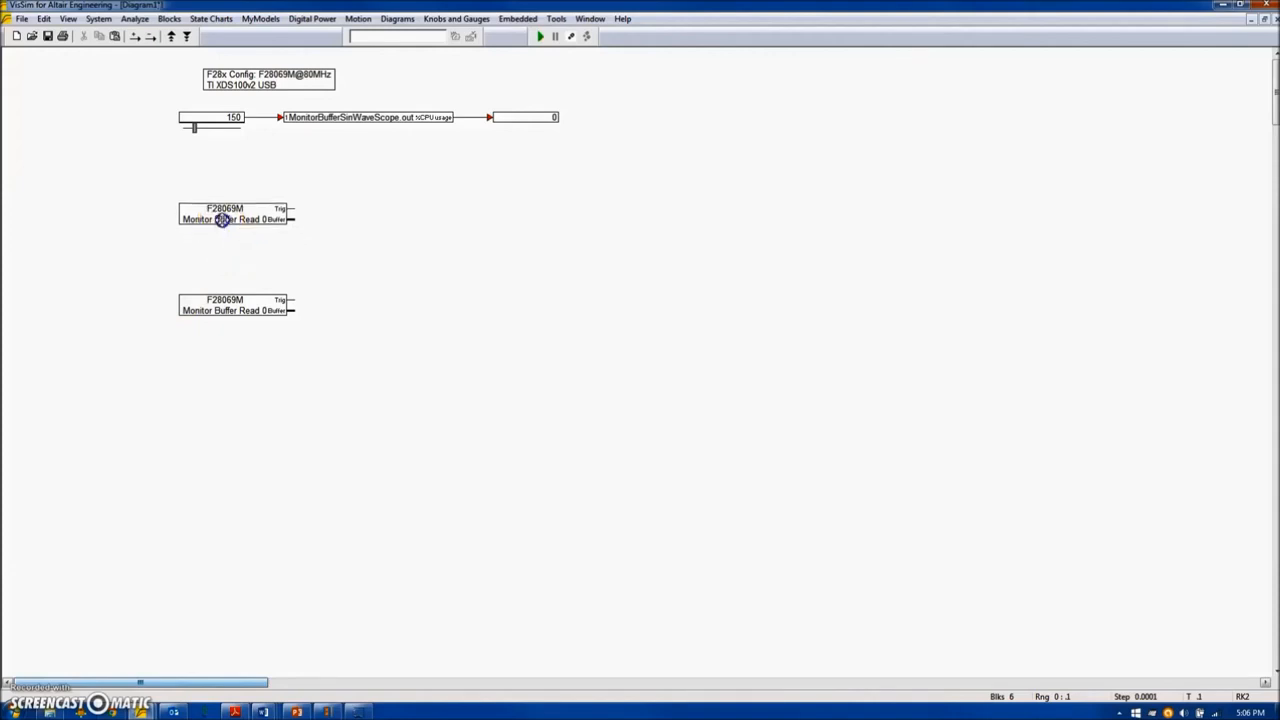
Set the buffer ID to 0 for the upper Monitor Buffer Read block and to 1 for the lower one.
double_click(222, 220)
click(718, 348)
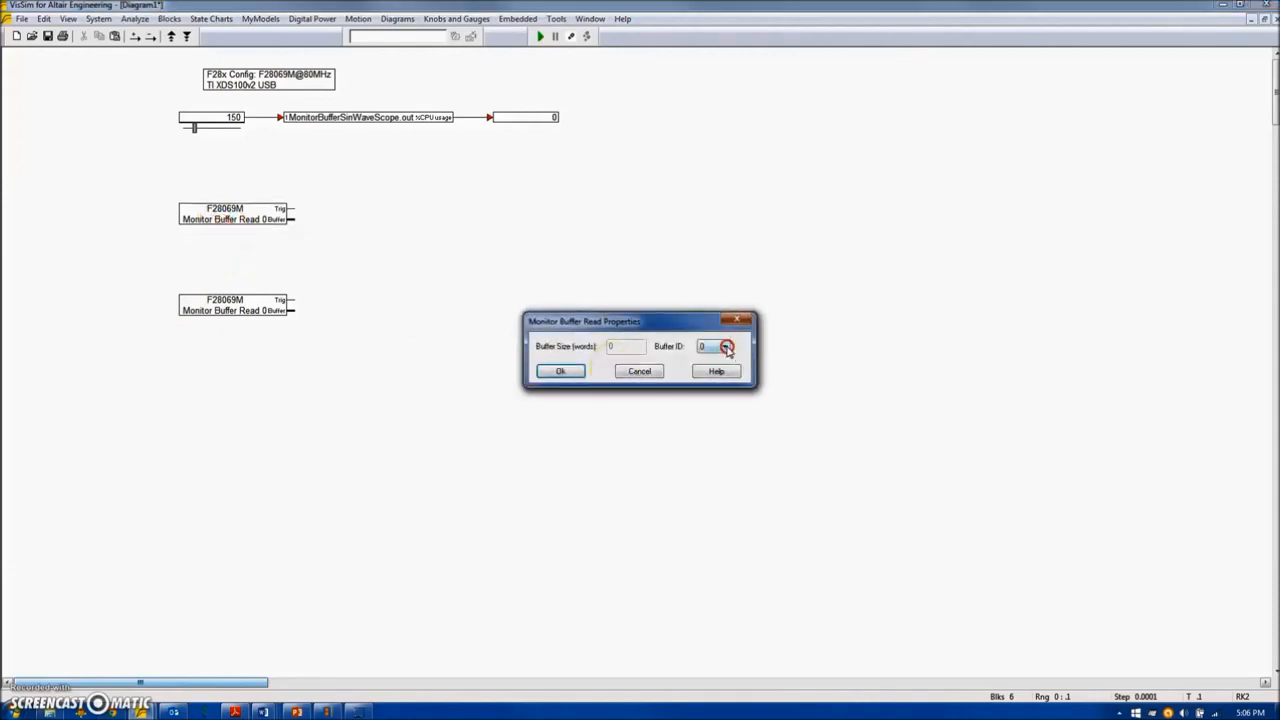
click(637, 366)
click(557, 371)
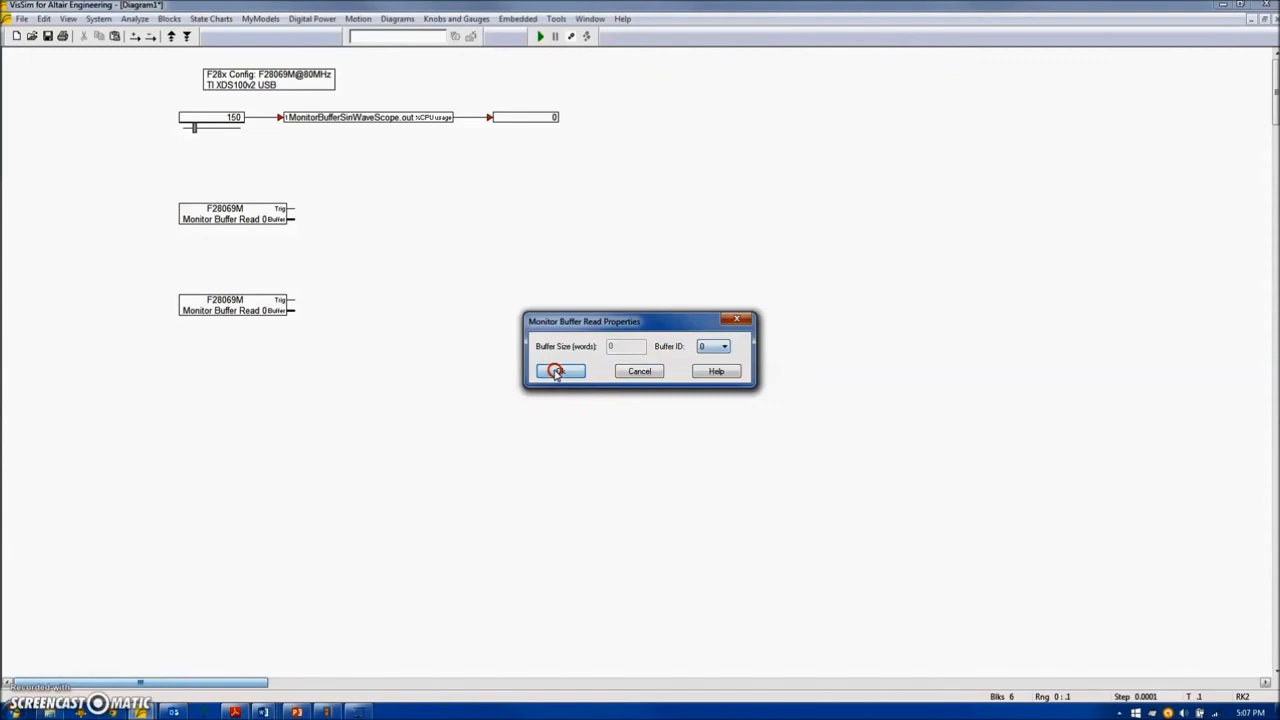
double_click(268, 306)
click(723, 346)
click(711, 362)
click(560, 372)
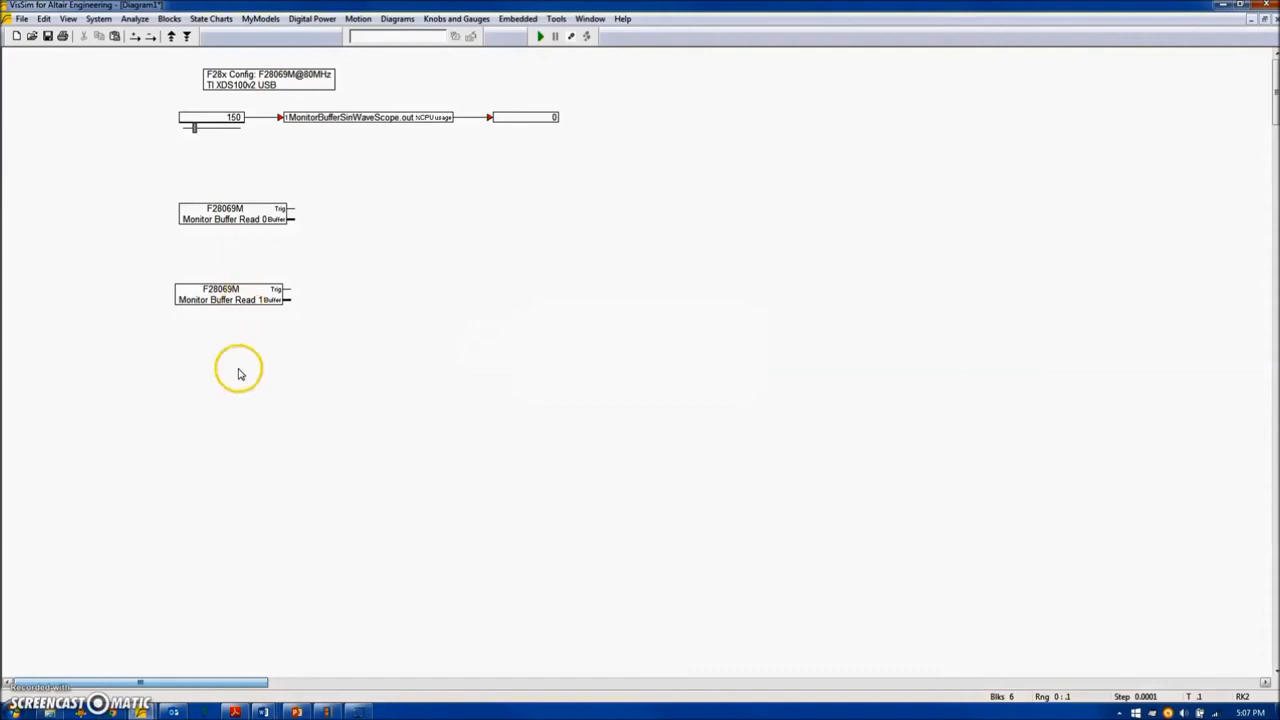
Add a plot block beside the Monitor Buffer Read blocks and enable its external trigger.
click(170, 19)
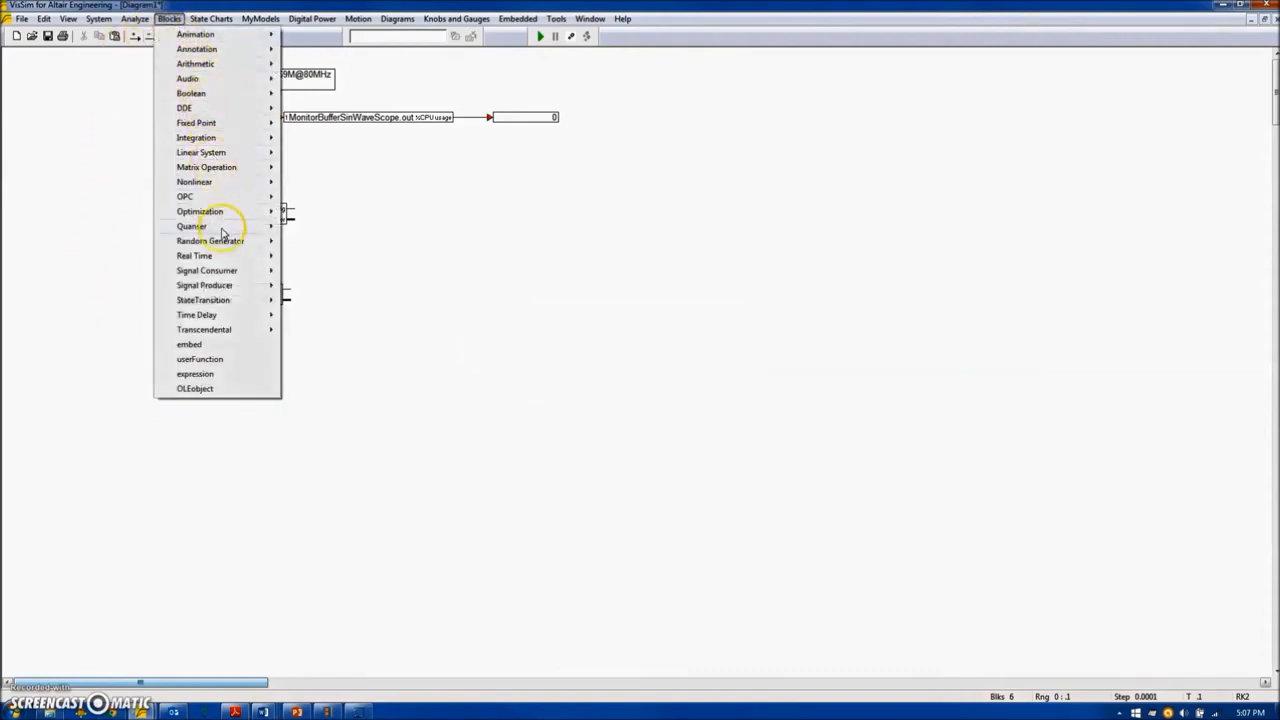
mouse_move(220, 271)
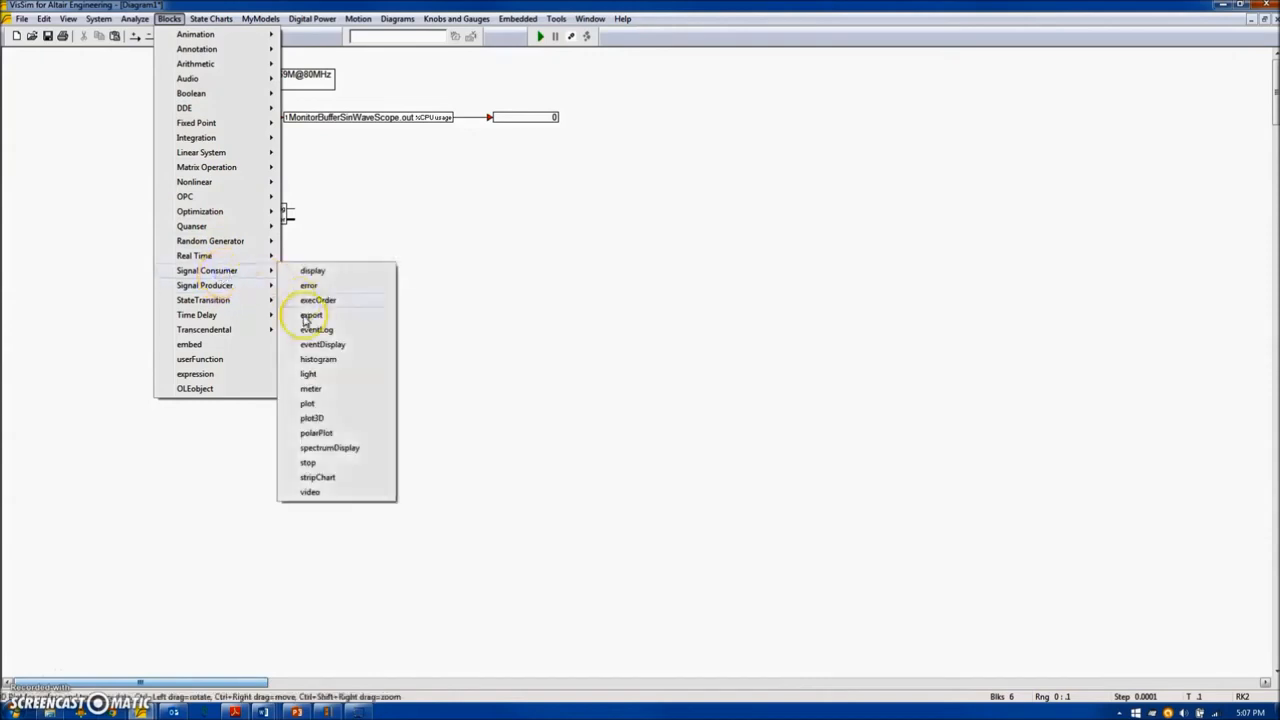
click(311, 404)
click(354, 203)
drag(380, 226, 383, 237)
double_click(389, 243)
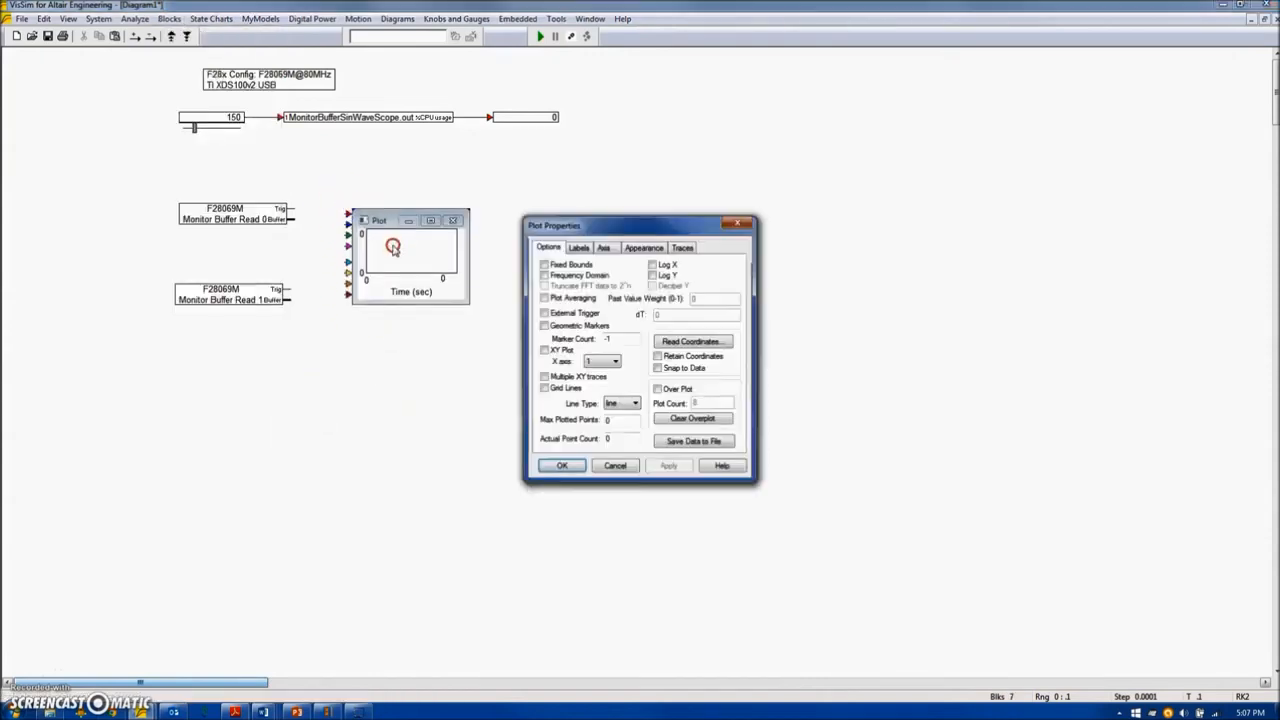
click(548, 314)
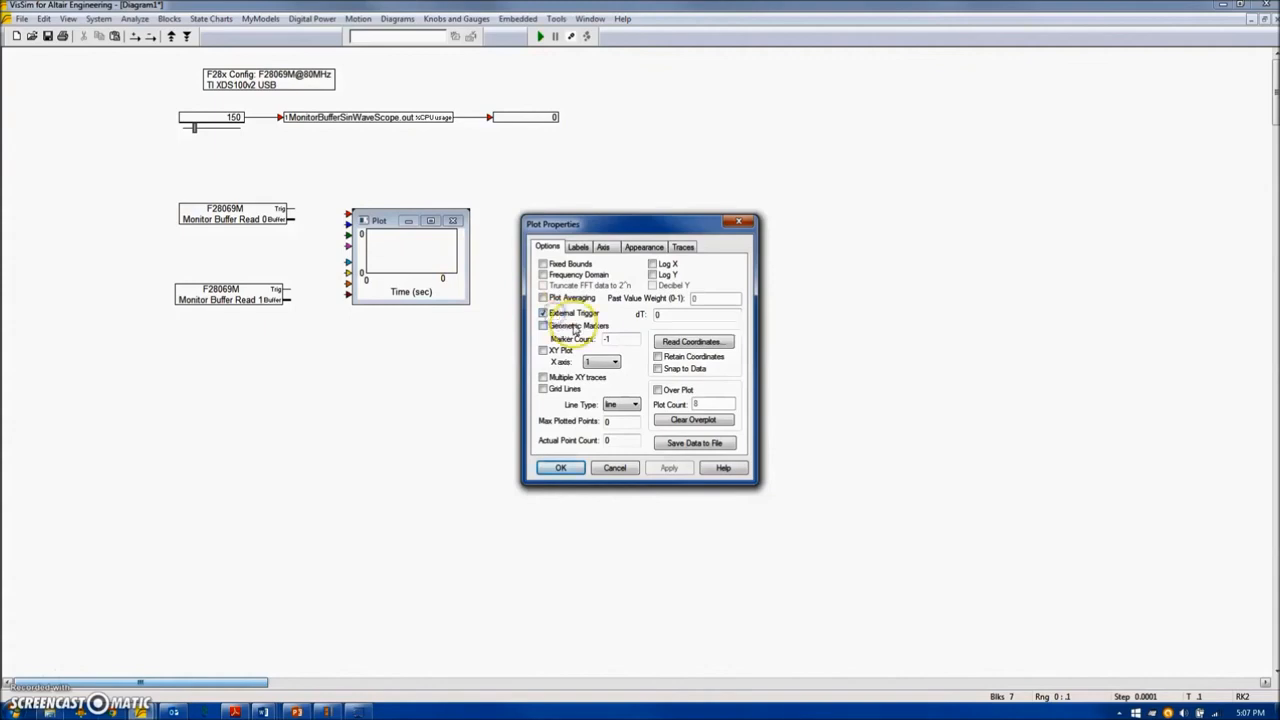
click(560, 466)
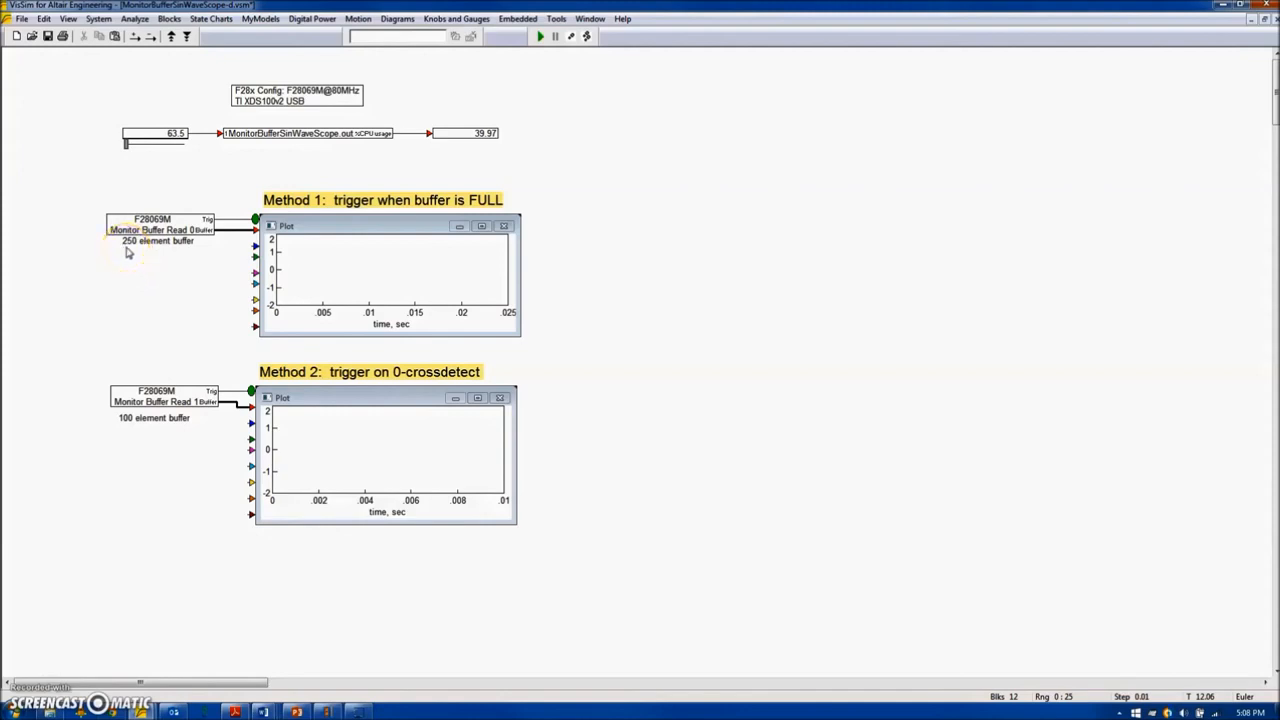
Examine the target interface properties and the axis settings of both plots in the MonitorBufferSinWaveScope-d diagram.
double_click(321, 135)
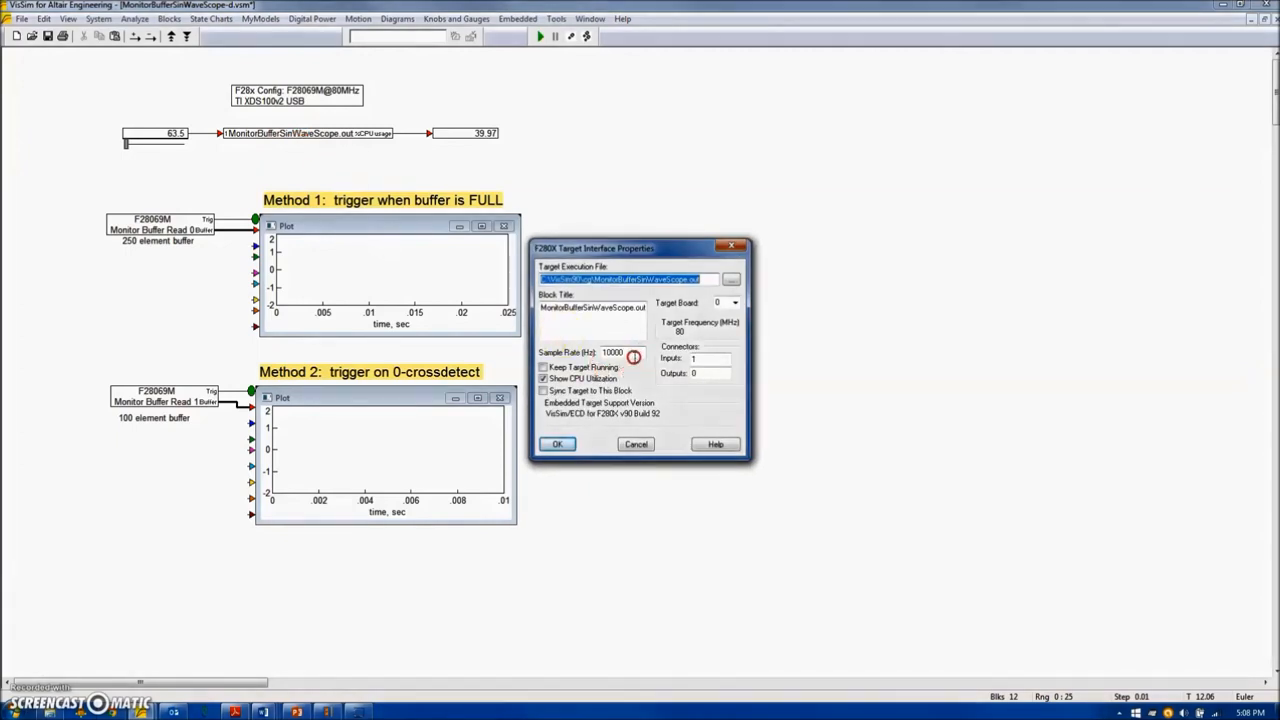
click(574, 438)
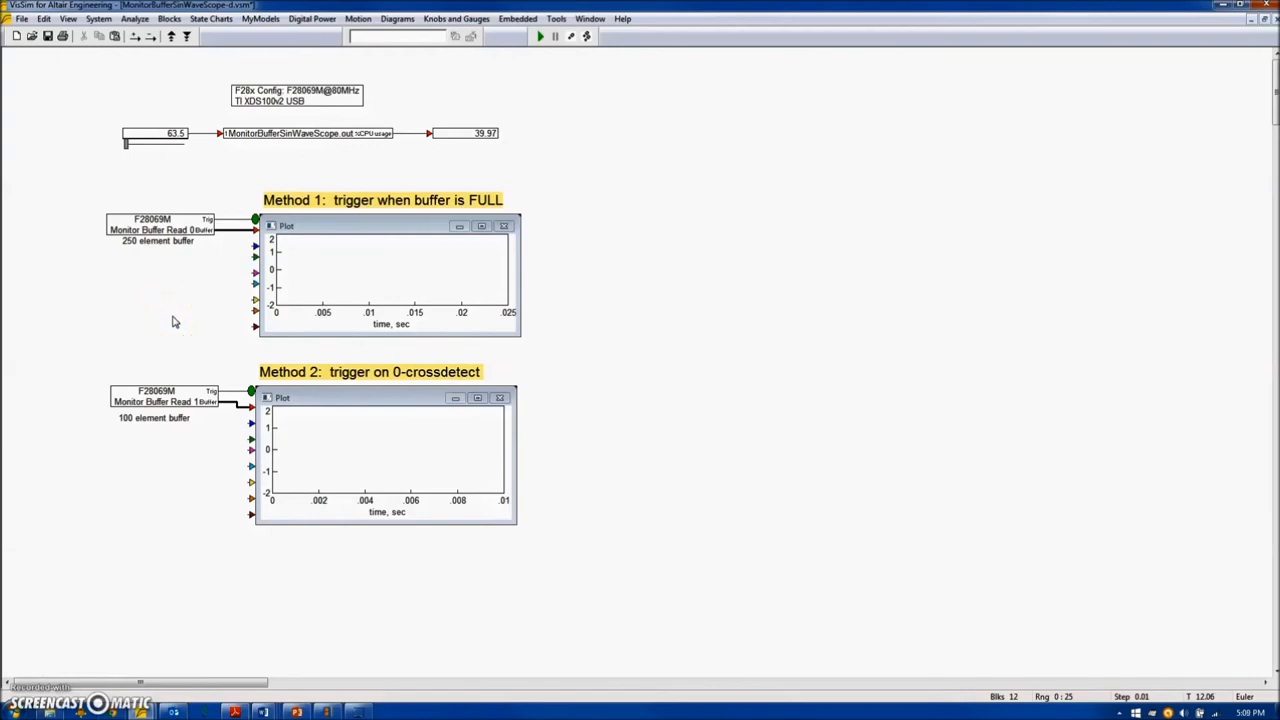
right_click(443, 299)
click(603, 246)
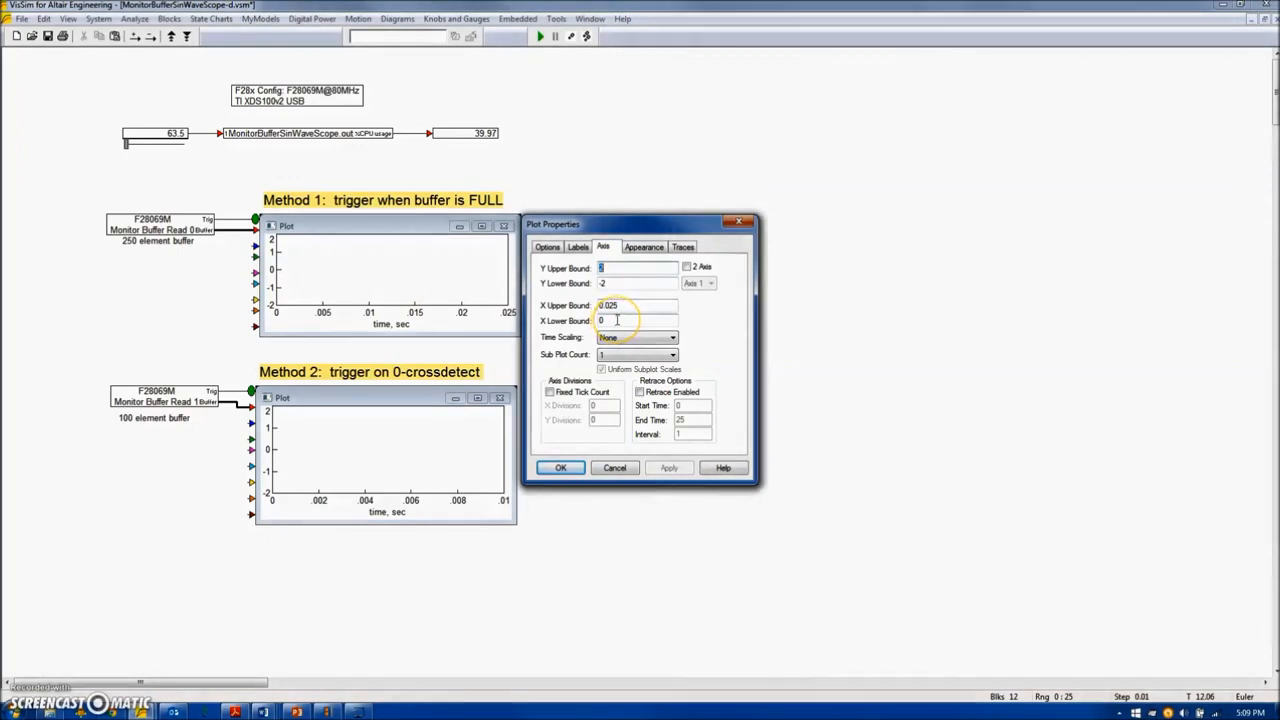
click(561, 468)
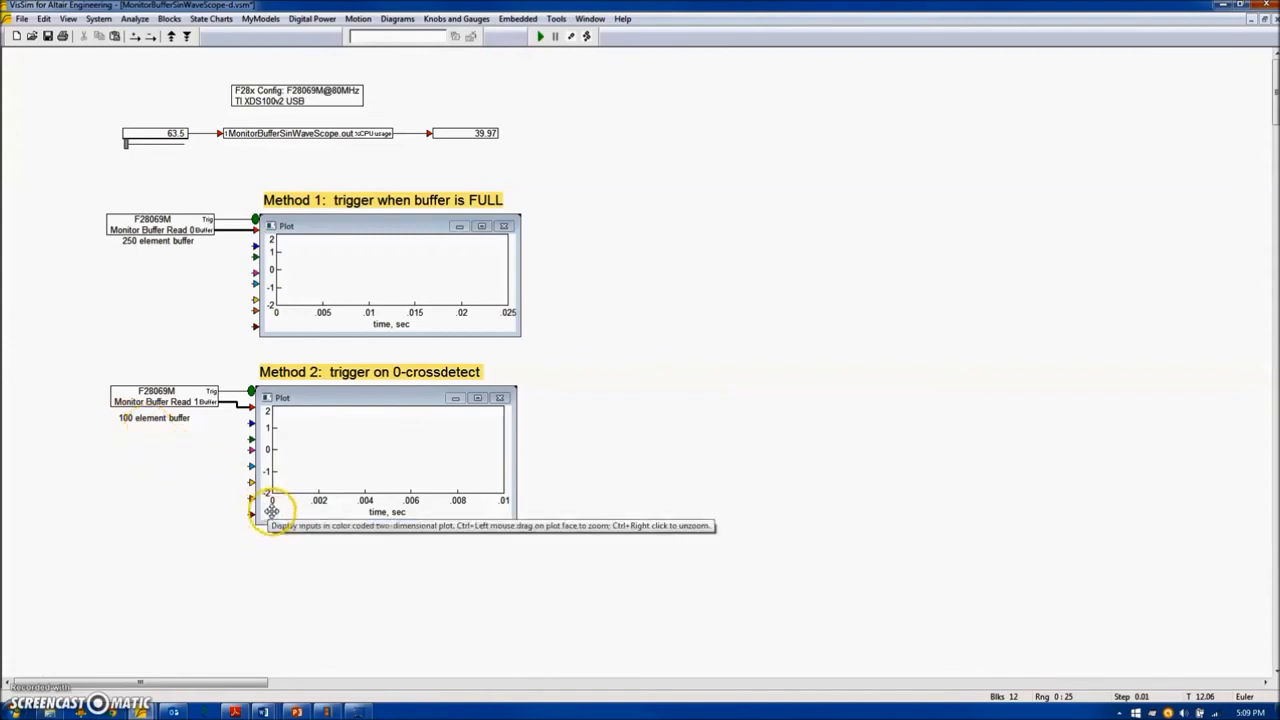
double_click(443, 462)
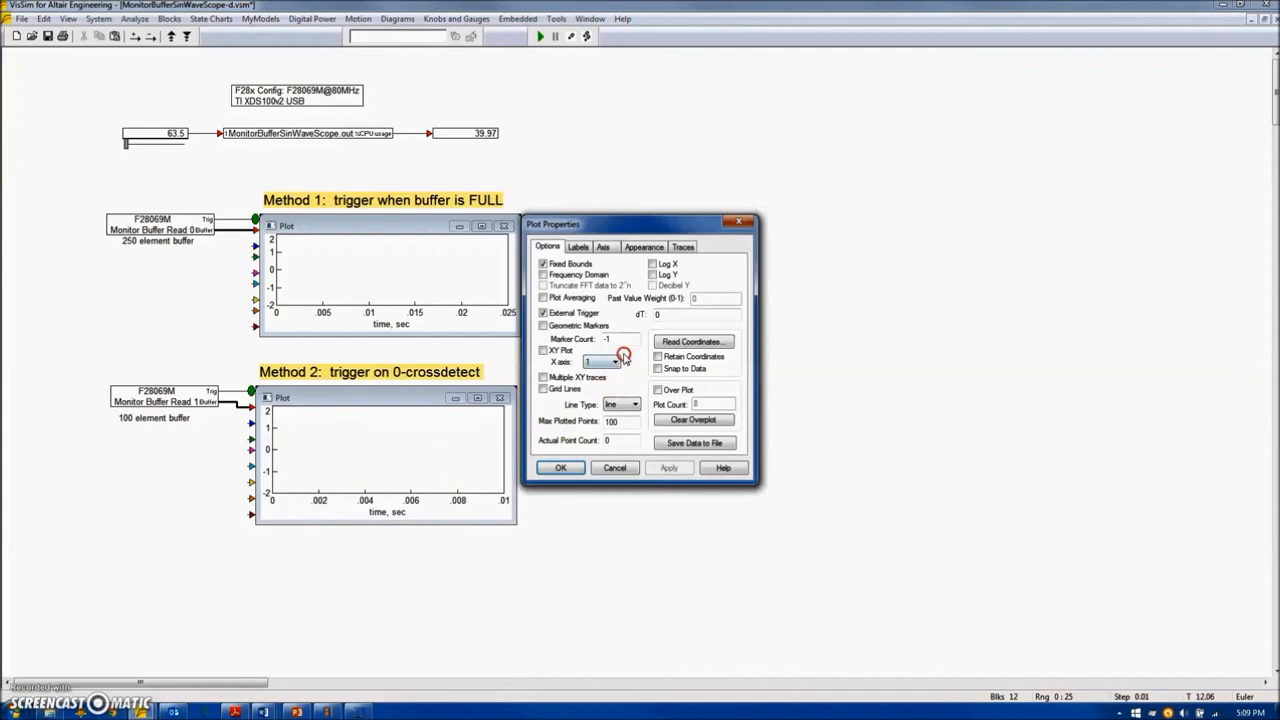
click(604, 247)
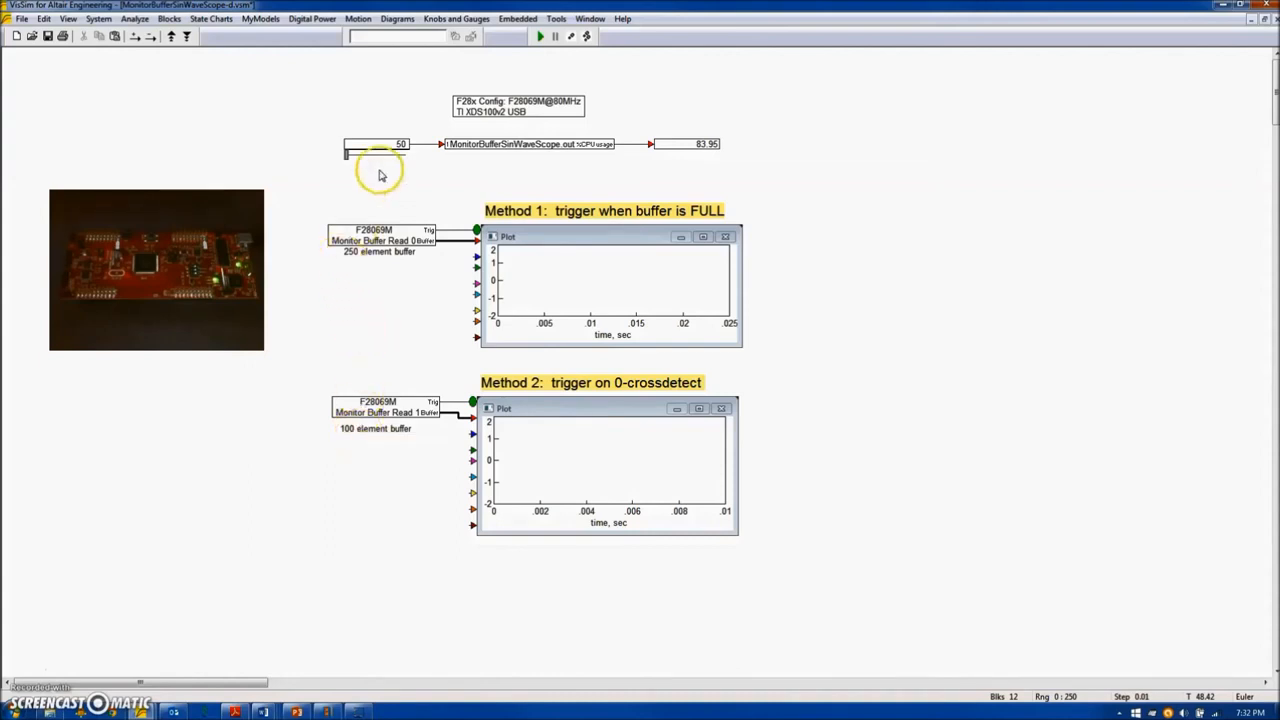
Review the sample rate and CPU utilization options of the MonitorBufferSinWaveScope.out target interface block.
double_click(534, 144)
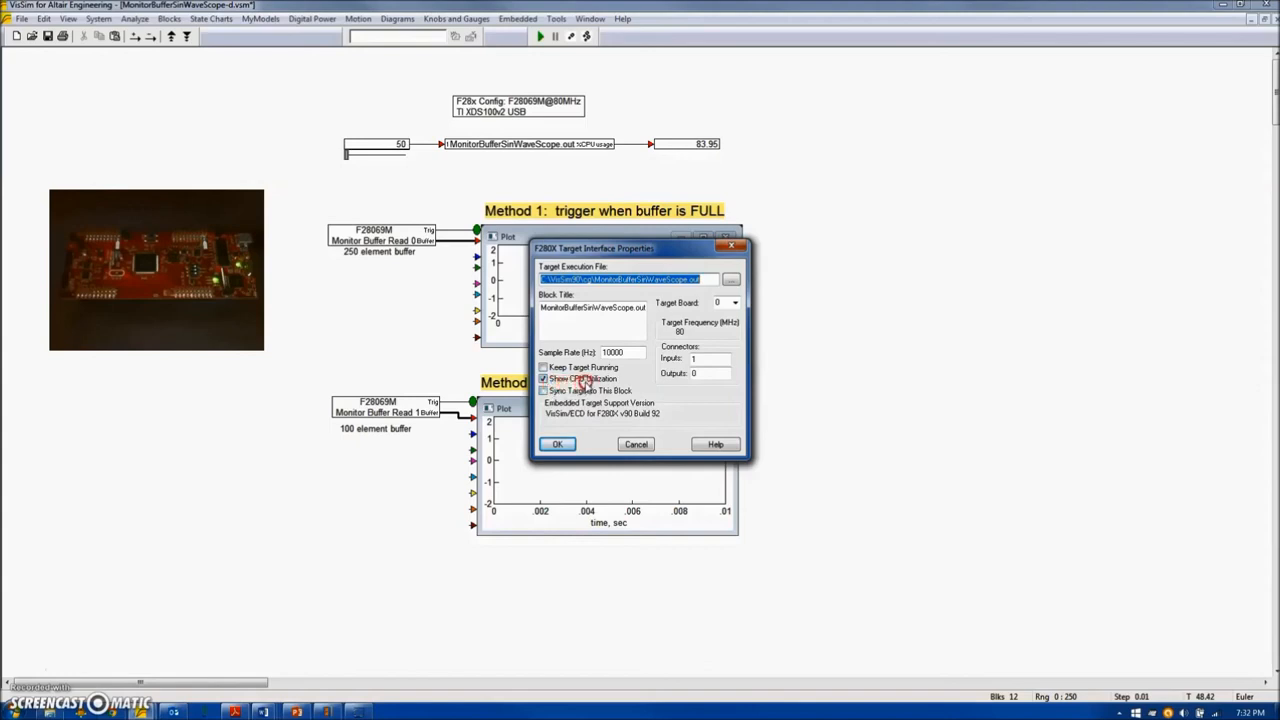
click(563, 446)
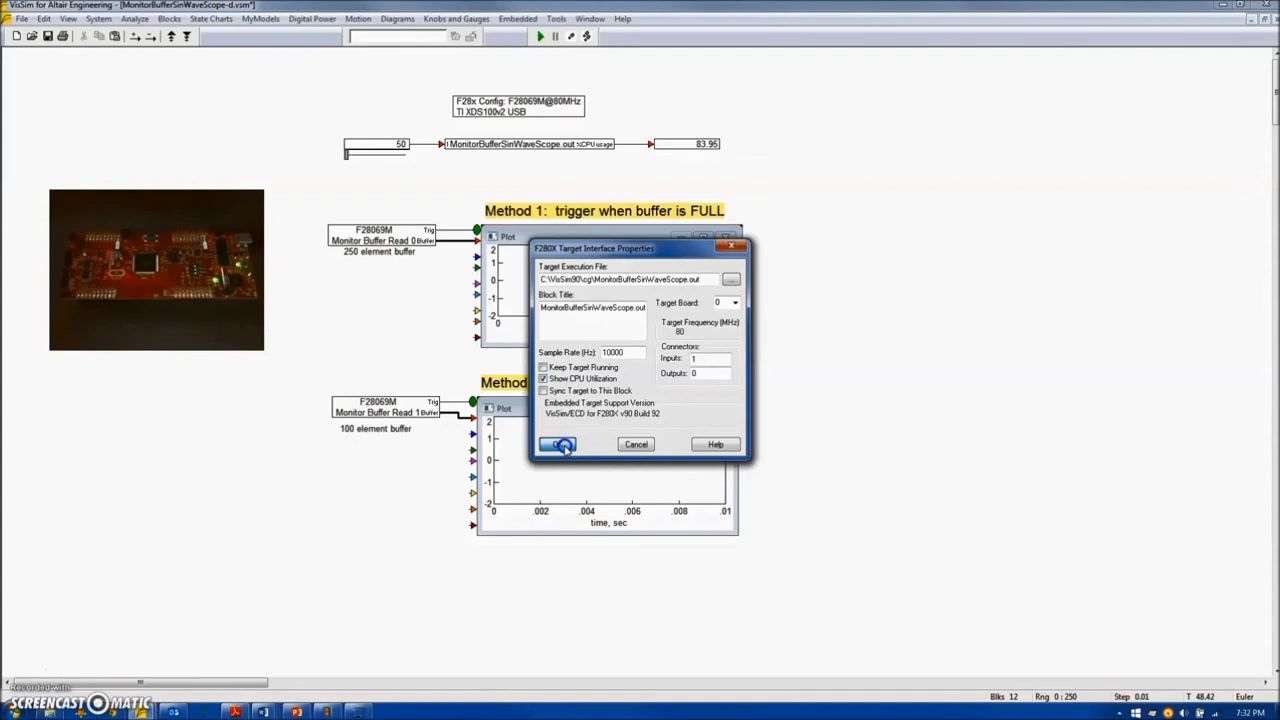
click(563, 446)
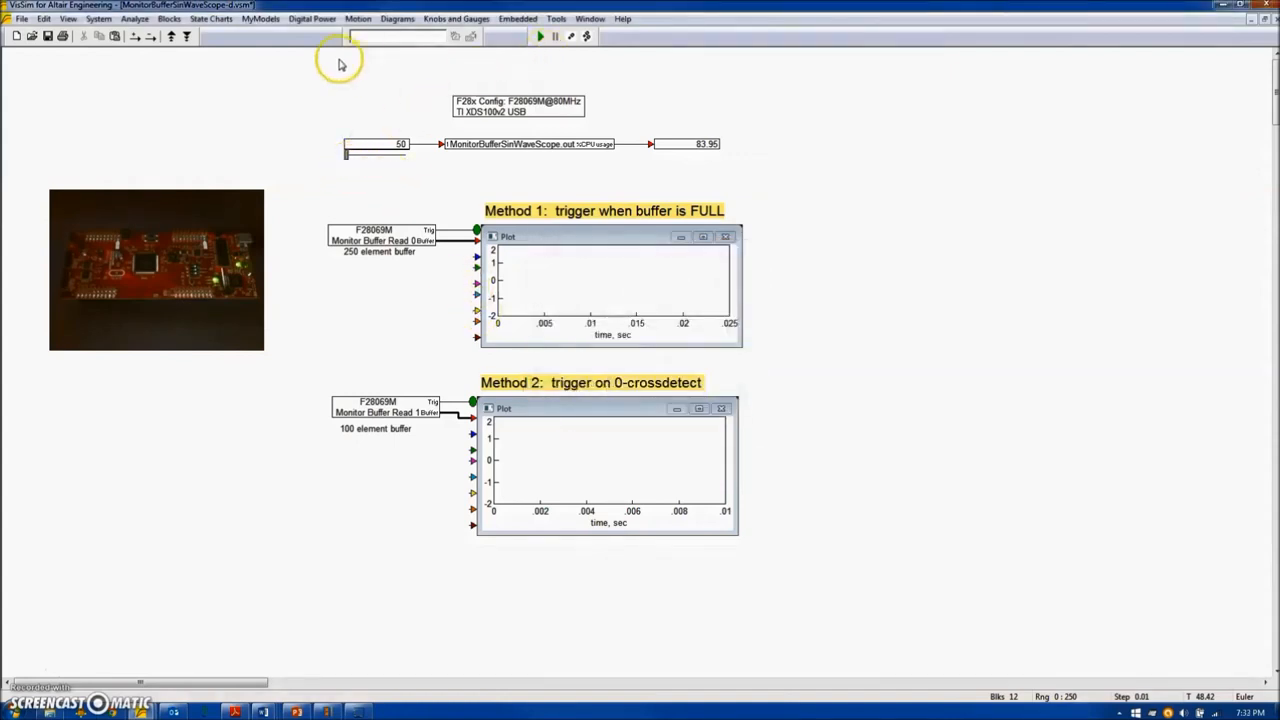
Run the diagram on the F28069M target and raise the frequency slider to 100 and then 200.
click(540, 37)
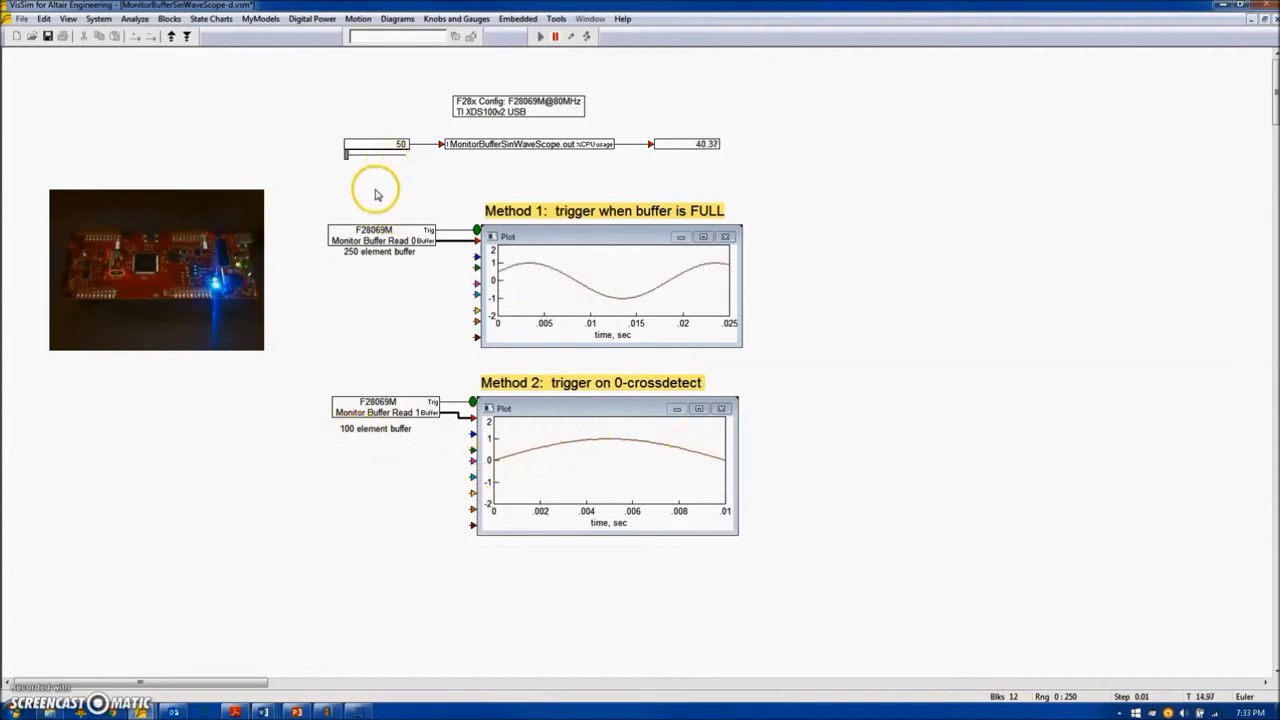
click(371, 156)
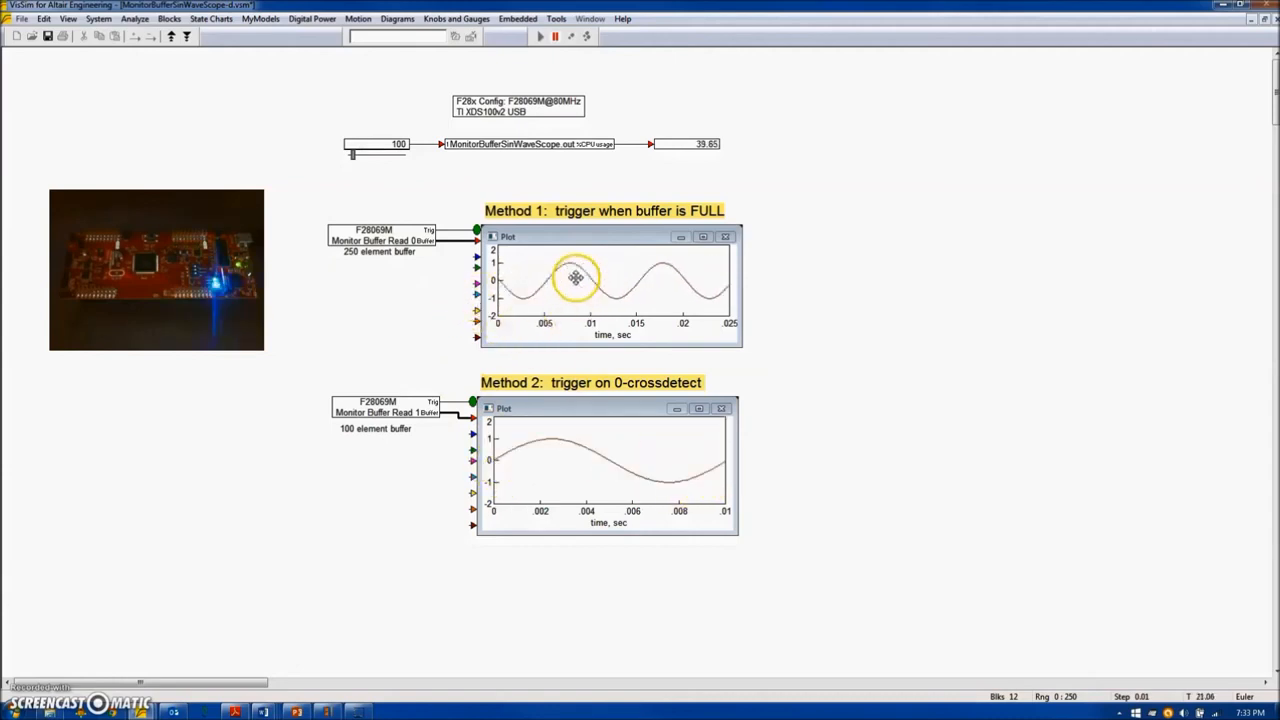
click(381, 158)
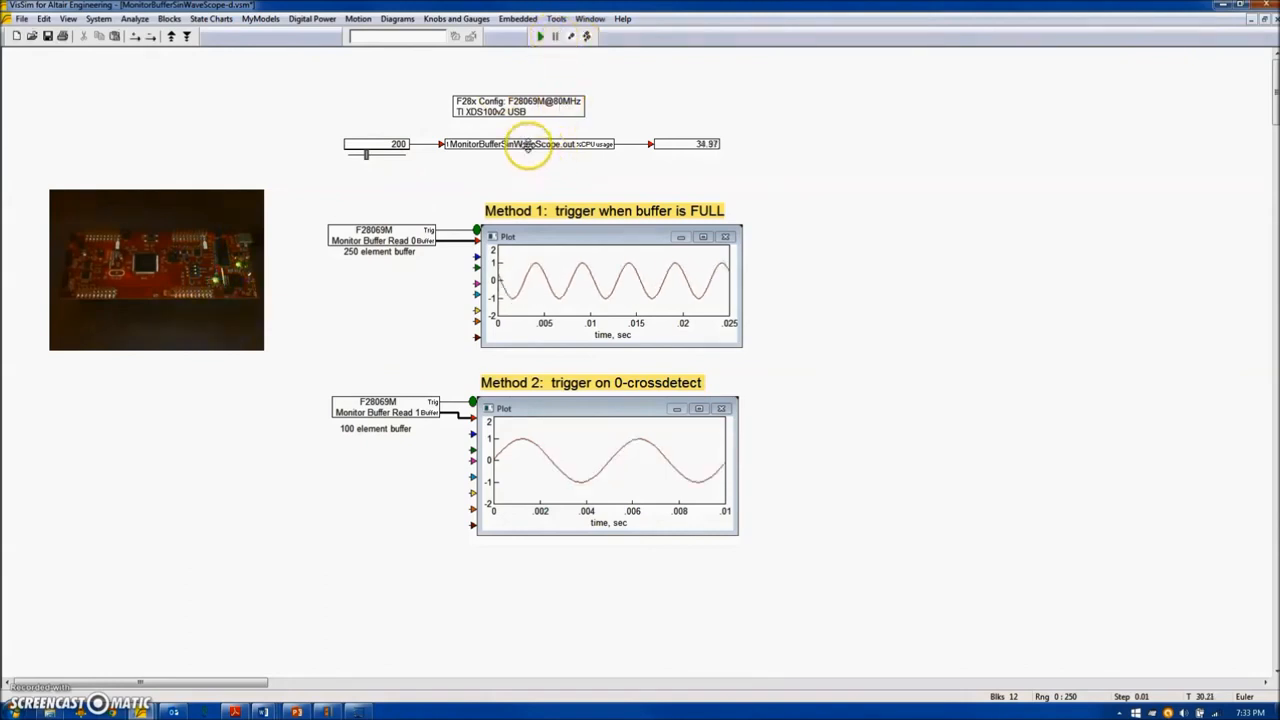
Recheck the target interface's run options, accept them, and run the diagram on the target again.
right_click(529, 143)
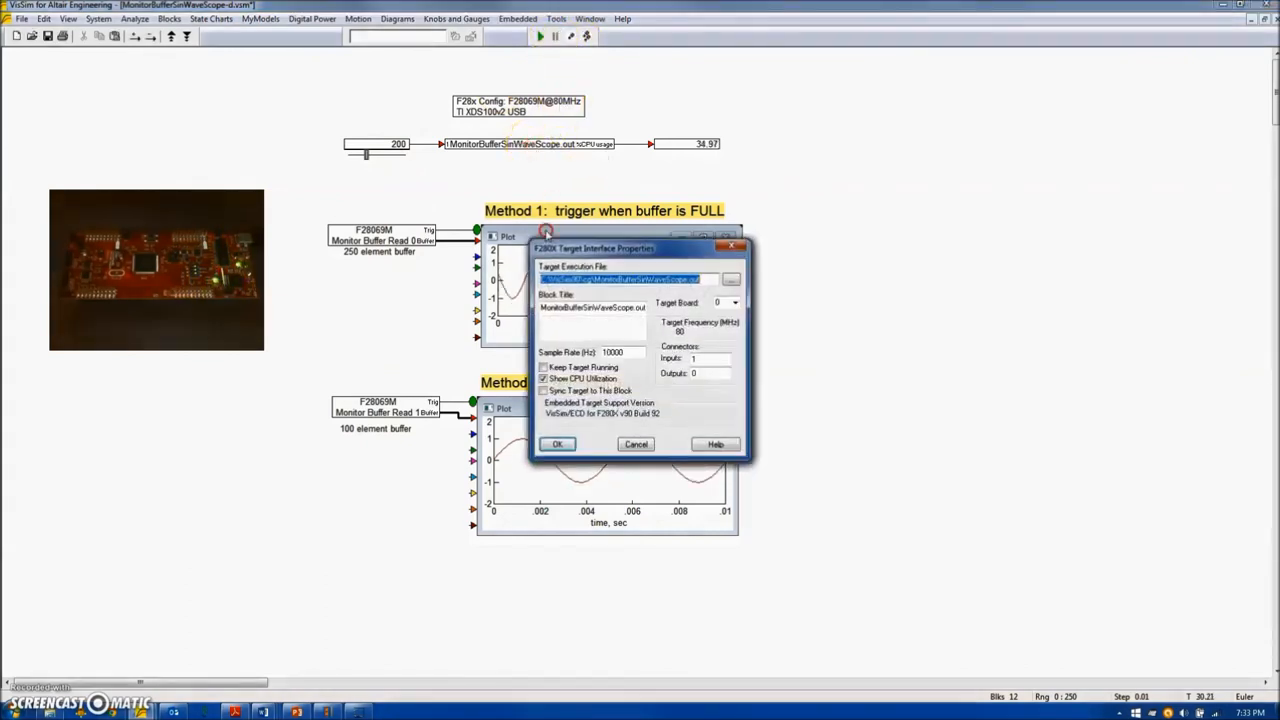
click(603, 353)
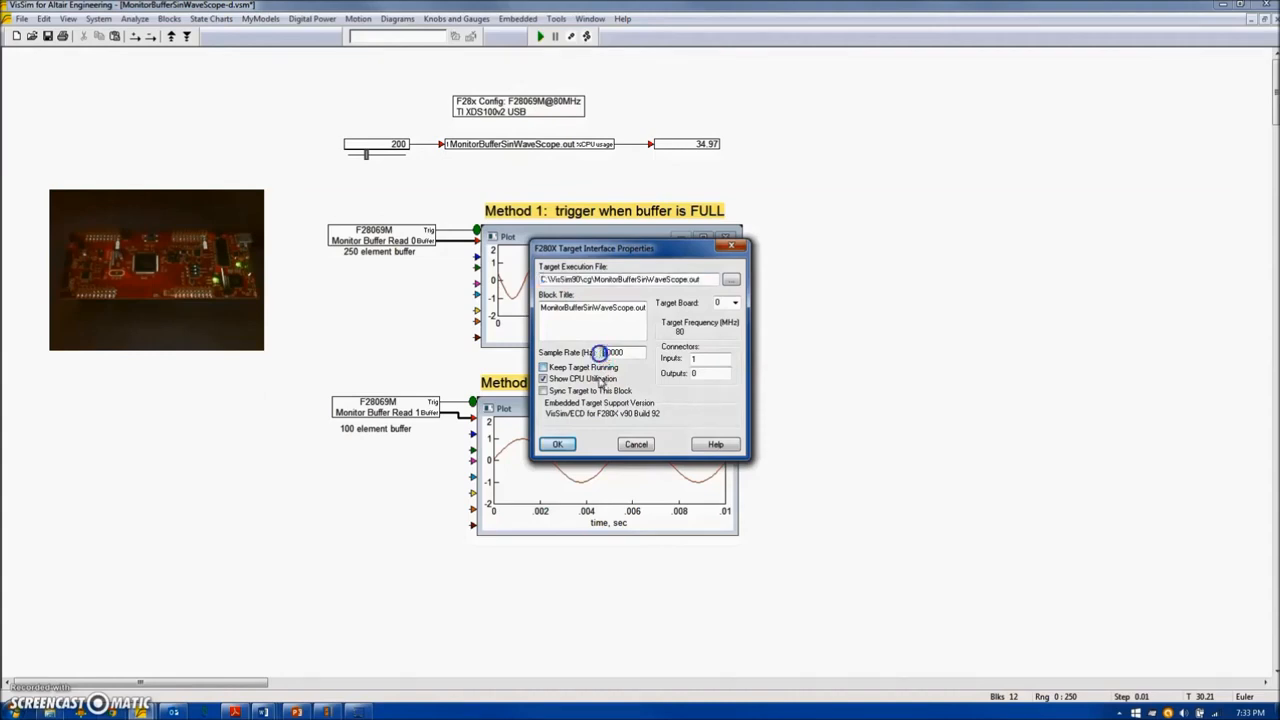
click(557, 444)
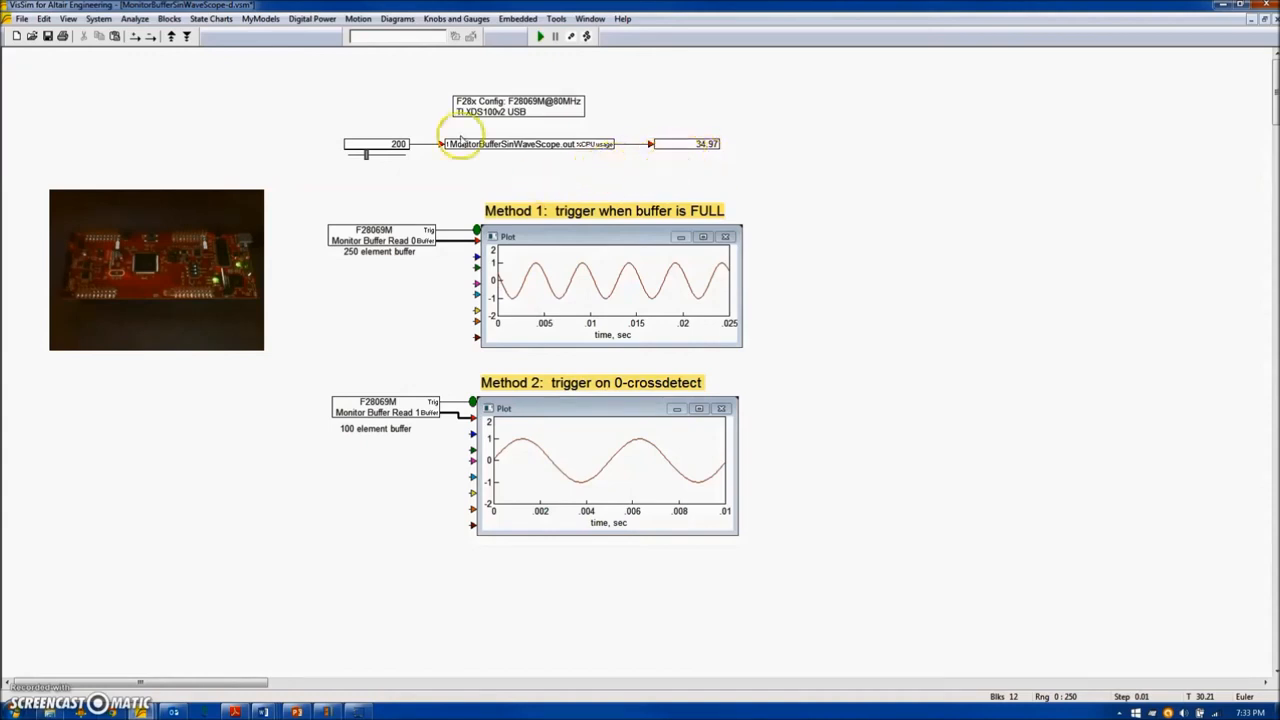
click(540, 36)
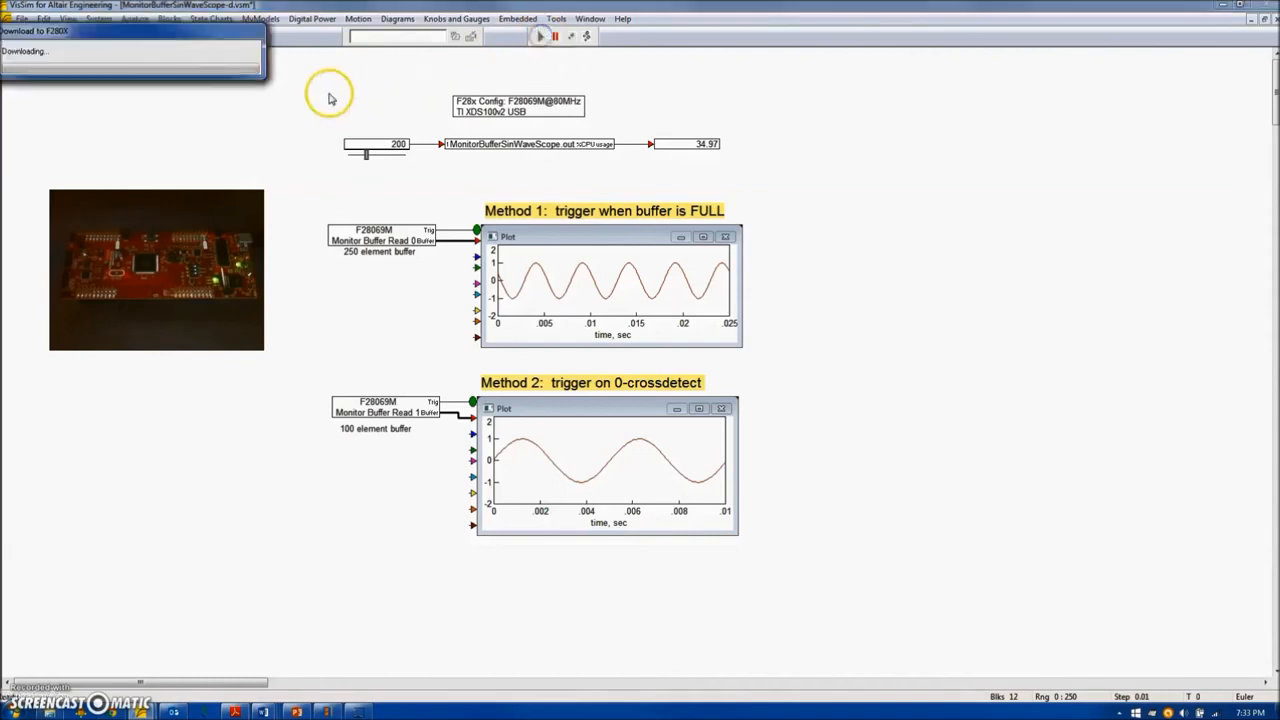